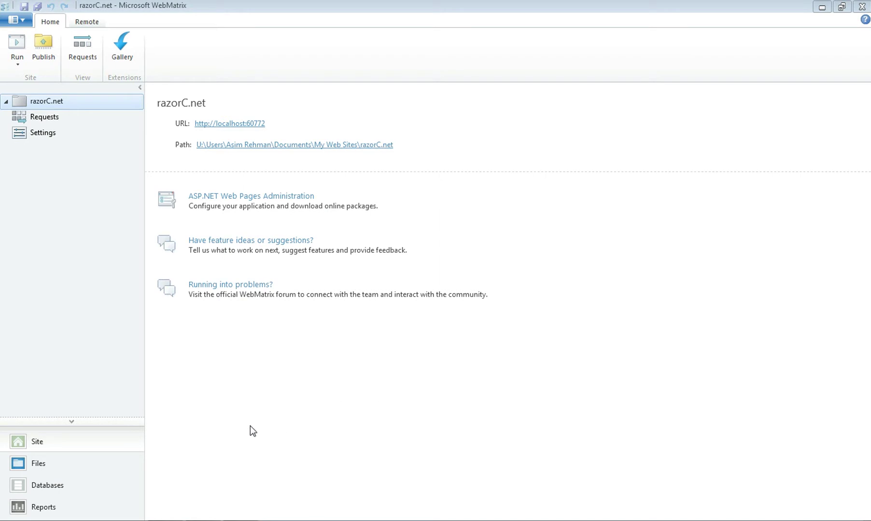
Launch the running razorC.net site from WebMatrix in Firefox at localhost:60772
{"action": "left_click", "coordinate": [216, 127]}
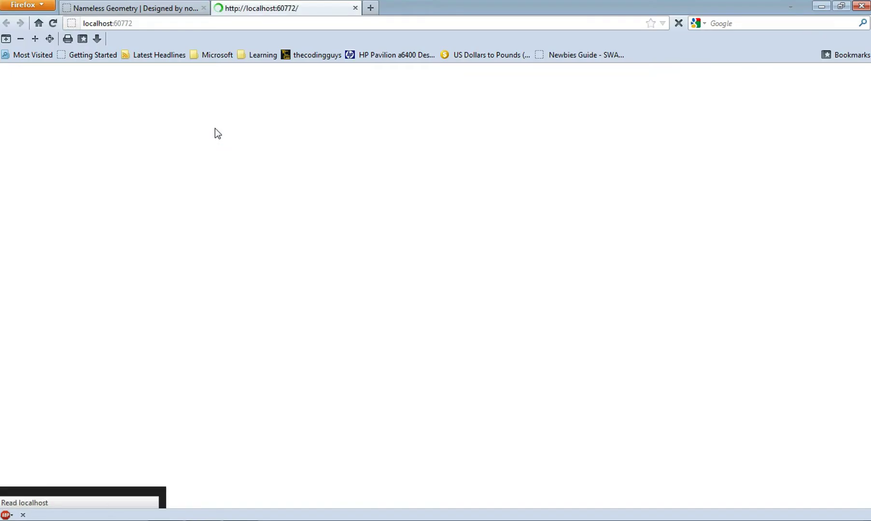
Load the admin area at localhost:60772/rcadmin/default.cshtml and show the list of all pages
{"action": "scroll", "coordinate": [254, 318], "scroll_direction": "down", "scroll_amount": 3}
{"action": "scroll", "coordinate": [253, 317], "scroll_direction": "up", "scroll_amount": 3}
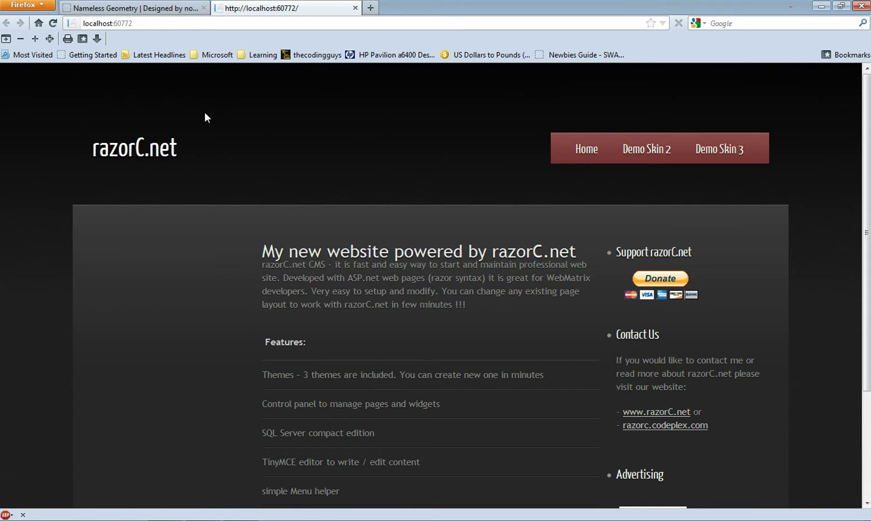
{"action": "left_click", "coordinate": [153, 23]}
{"action": "left_click", "coordinate": [153, 23]}
{"action": "type", "text": "/rcadmin/defa"}
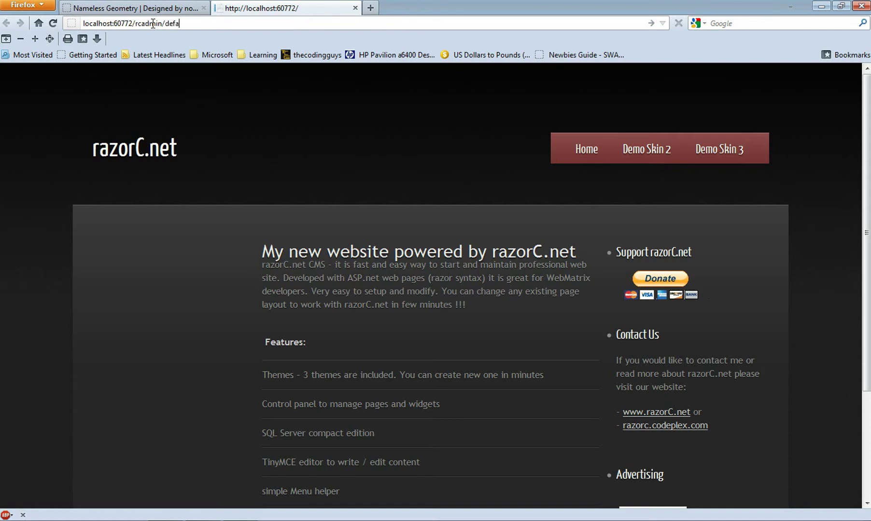
{"action": "type", "text": "ult.cshtml"}
{"action": "key", "text": "Return"}
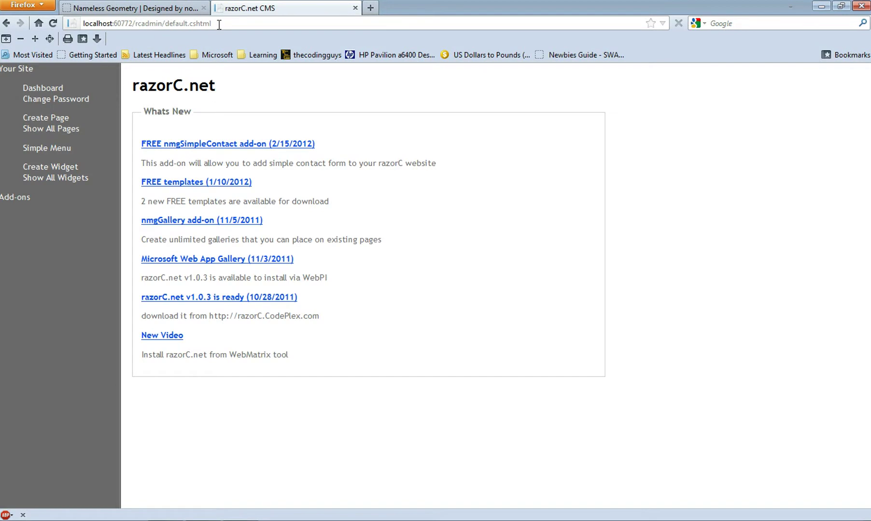
{"action": "left_click", "coordinate": [219, 25]}
{"action": "left_click_drag", "start_coordinate": [219, 25], "coordinate": [71, 24]}
{"action": "left_click", "coordinate": [239, 25]}
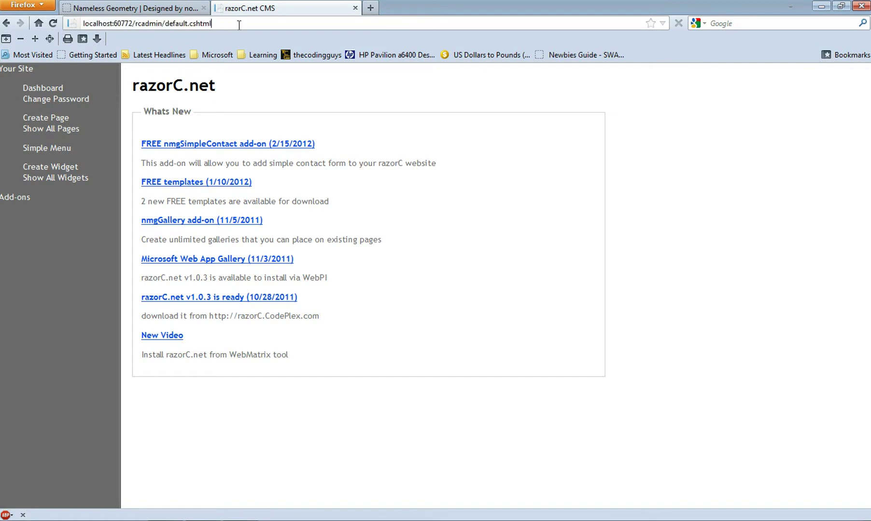
{"action": "left_click", "coordinate": [63, 129]}
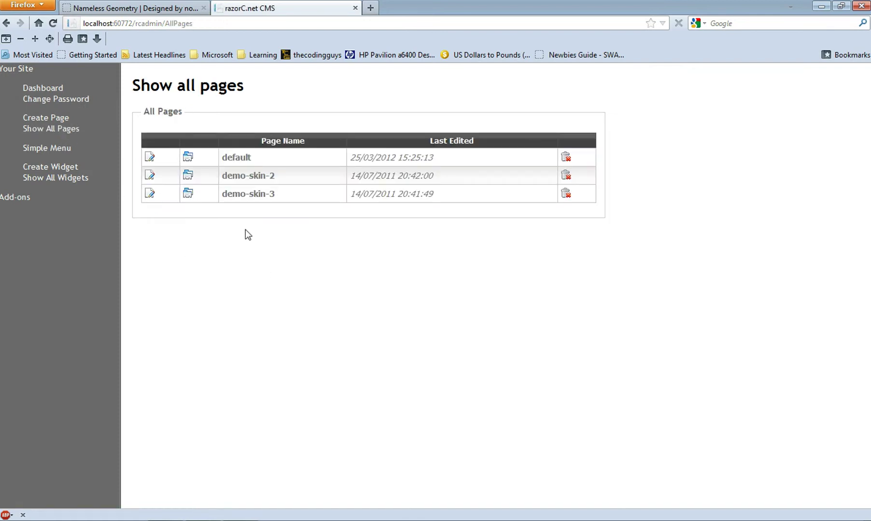
Delete the demo-skin-3 and demo-skin-2 pages, confirming each deletion
{"action": "left_click", "coordinate": [565, 195]}
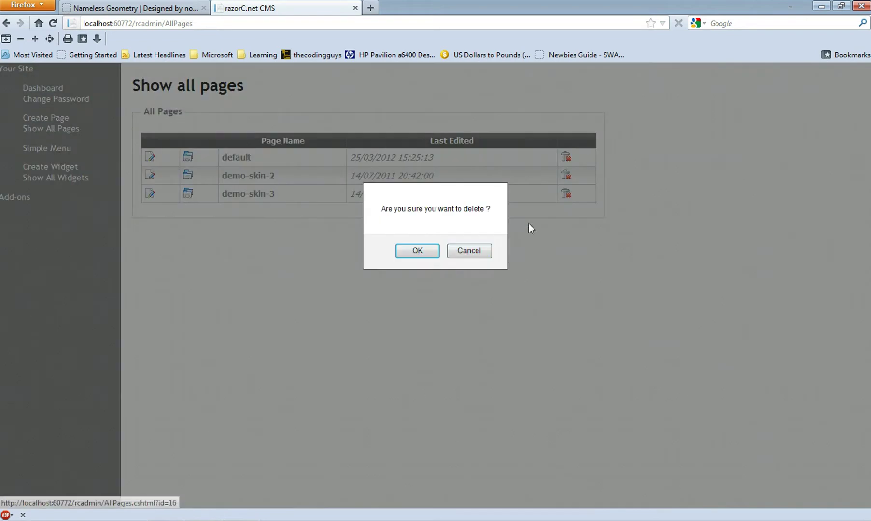
{"action": "left_click", "coordinate": [413, 251]}
{"action": "left_click", "coordinate": [565, 177]}
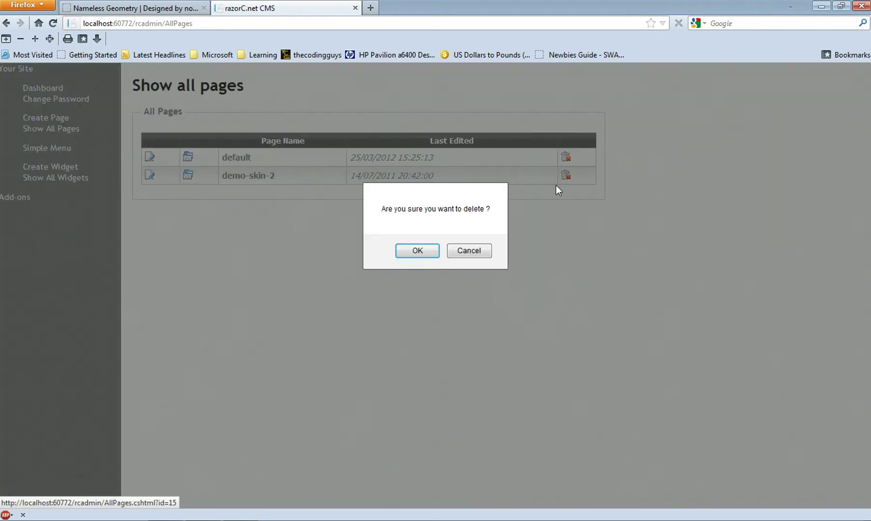
{"action": "left_click", "coordinate": [421, 251]}
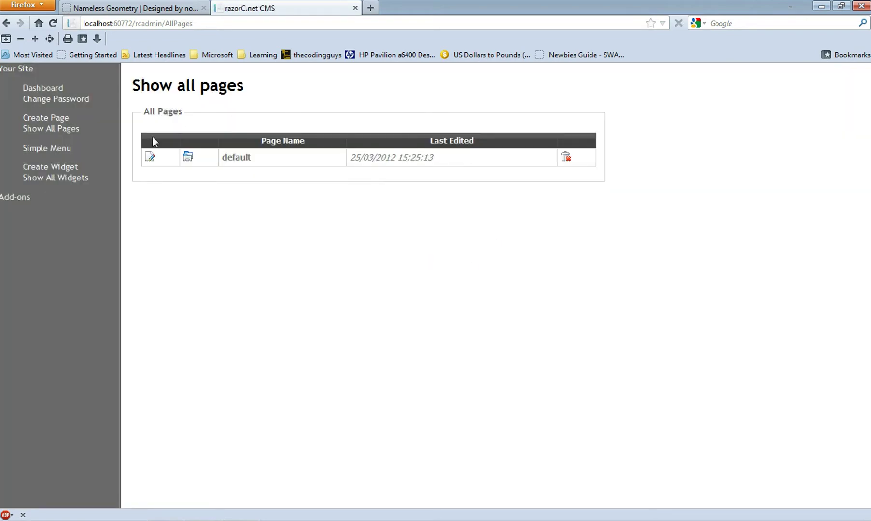
Replace the default page's body content with 'THE HOME PAGE'
{"action": "left_click", "coordinate": [150, 157]}
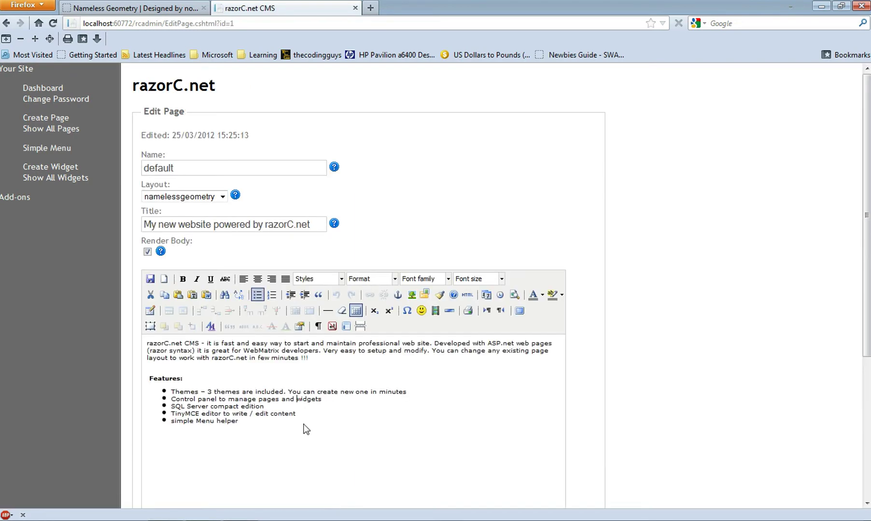
{"action": "left_click_drag", "start_coordinate": [305, 425], "coordinate": [148, 341]}
{"action": "key", "text": "Delete"}
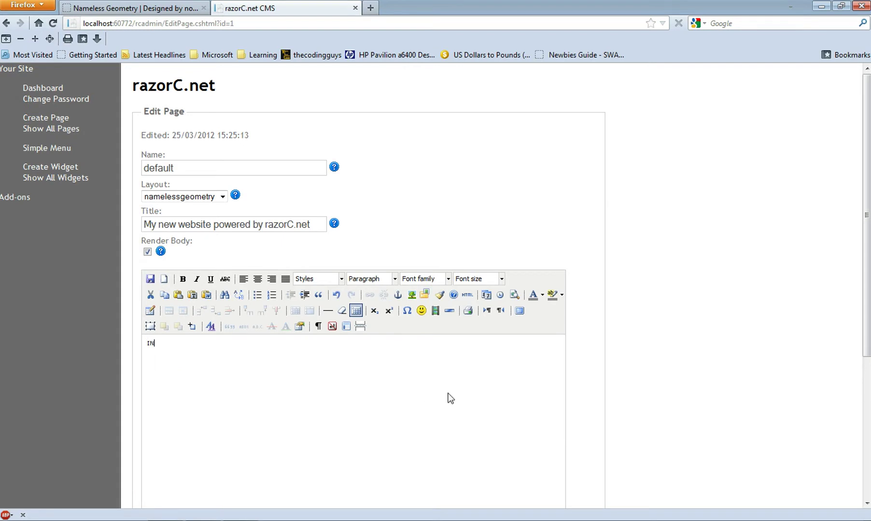
{"action": "key", "text": "BackSpace"}
{"action": "key", "text": "BackSpace"}
{"action": "type", "text": "THE HOME PAGE"}
Clear the page title, set the meta title to 'HOMEPAGE', and save the page
{"action": "left_click_drag", "start_coordinate": [317, 223], "coordinate": [111, 209]}
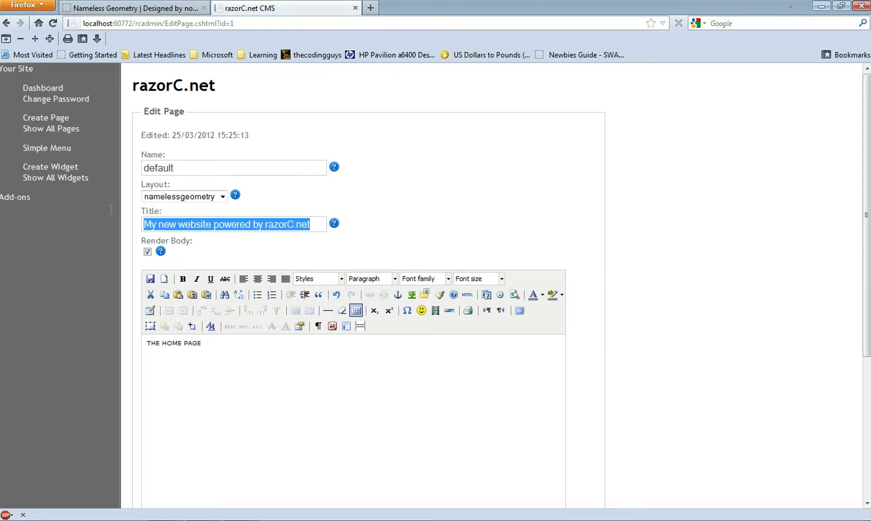
{"action": "key", "text": "BackSpace"}
{"action": "scroll", "coordinate": [110, 215], "scroll_direction": "down", "scroll_amount": 4}
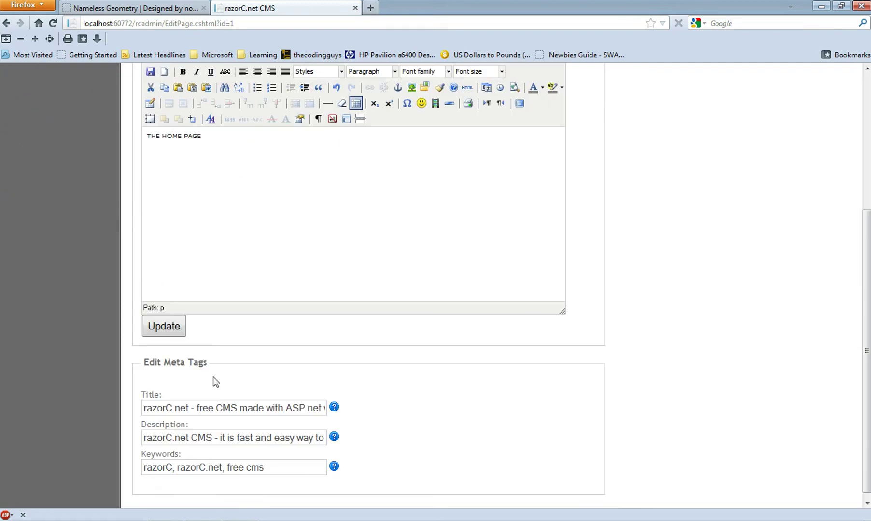
{"action": "left_click_drag", "start_coordinate": [284, 408], "coordinate": [29, 371]}
{"action": "key", "text": "Delete"}
{"action": "key", "text": "Delete"}
{"action": "key", "text": "Delete"}
{"action": "key", "text": "Delete"}
{"action": "key", "text": "Delete"}
{"action": "key", "text": "Delete"}
{"action": "key", "text": "Delete"}
{"action": "key", "text": "Delete"}
{"action": "key", "text": "Delete"}
{"action": "key", "text": "Delete"}
{"action": "key", "text": "Delete"}
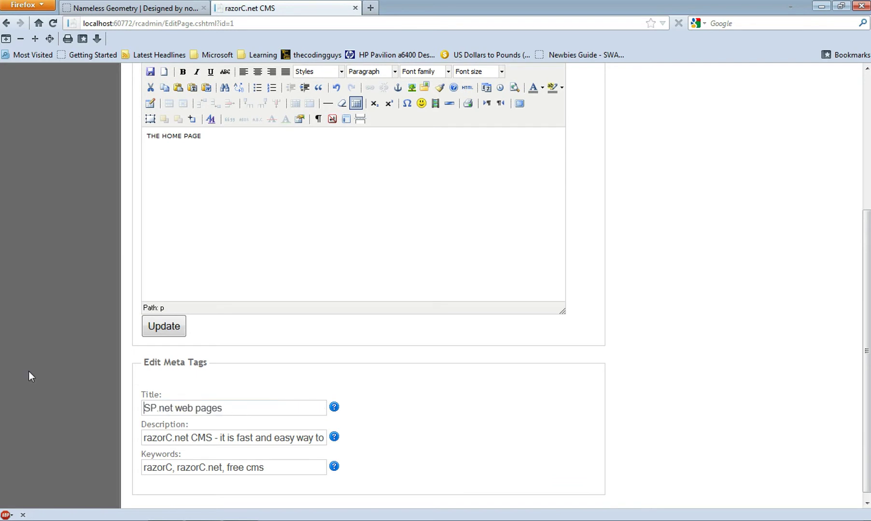
{"action": "key", "text": "Delete"}
{"action": "key", "text": "Delete"}
{"action": "key", "text": "Delete"}
{"action": "key", "text": "Delete"}
{"action": "key", "text": "Delete"}
{"action": "key", "text": "Delete"}
{"action": "key", "text": "Delete"}
{"action": "key", "text": "Delete"}
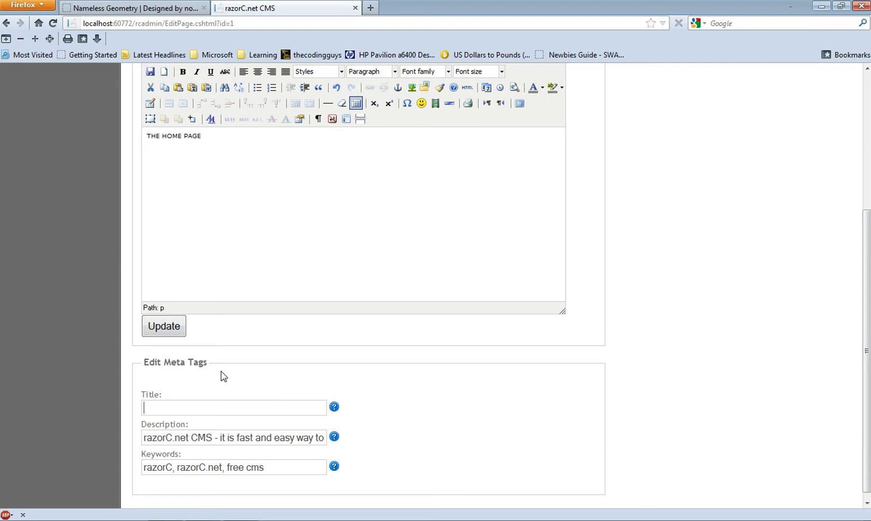
{"action": "type", "text": "HOMEPAGE"}
{"action": "left_click", "coordinate": [183, 333]}
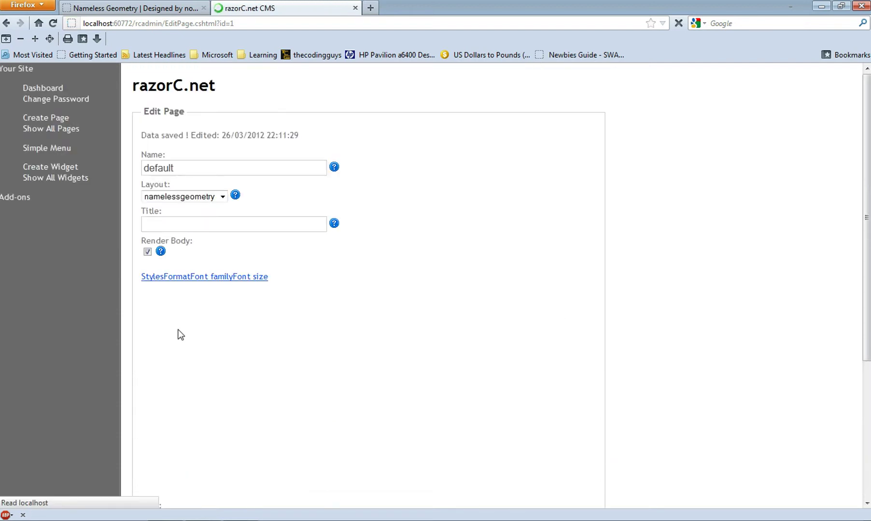
Remove the donate and SideDemo widgets from the default page
{"action": "left_click", "coordinate": [73, 129]}
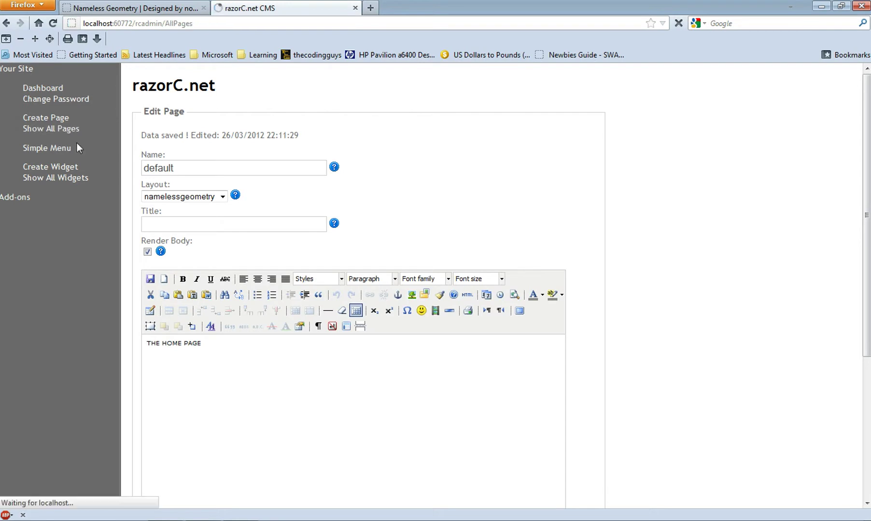
{"action": "left_click", "coordinate": [189, 154]}
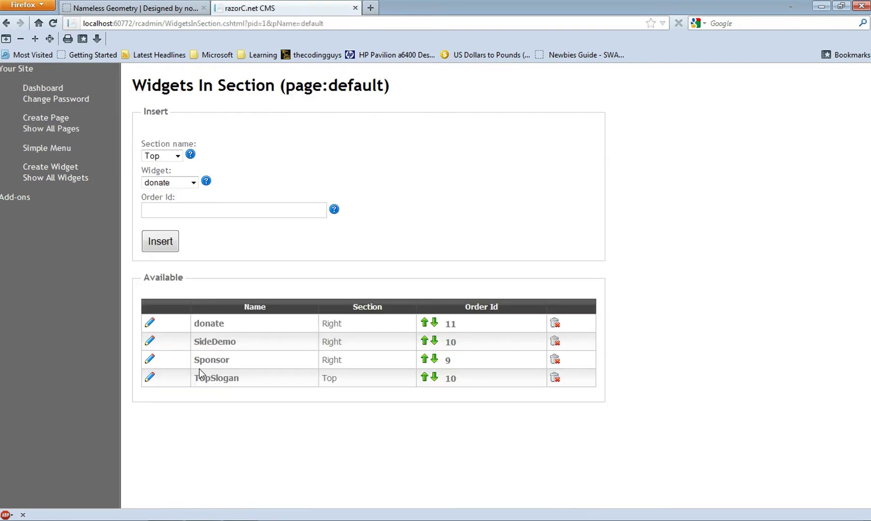
{"action": "left_click", "coordinate": [554, 322]}
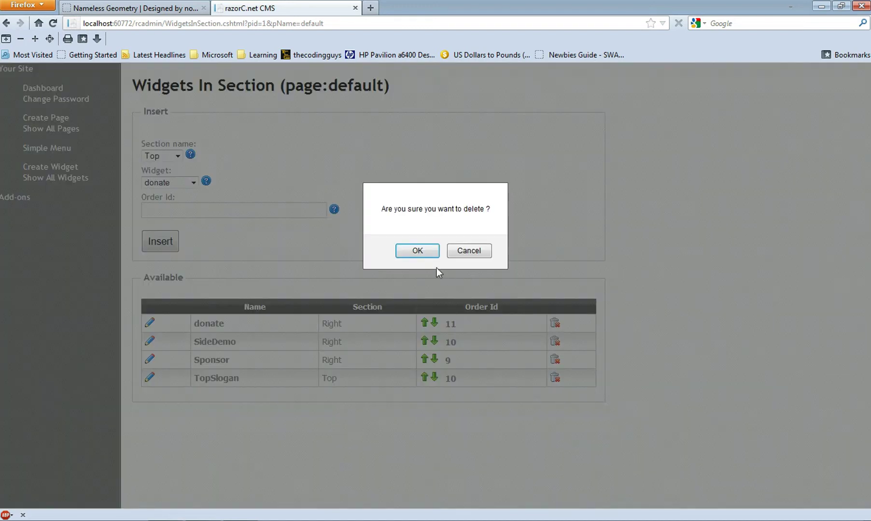
{"action": "left_click", "coordinate": [412, 249]}
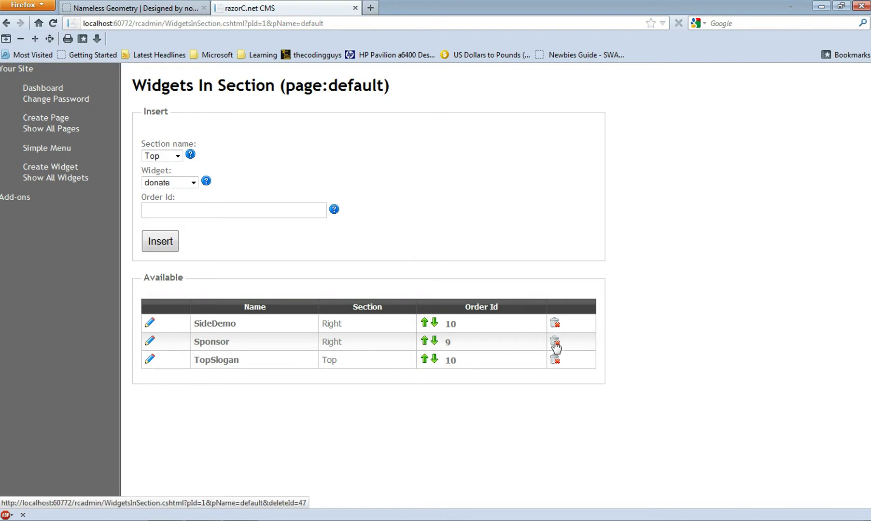
{"action": "left_click", "coordinate": [555, 326]}
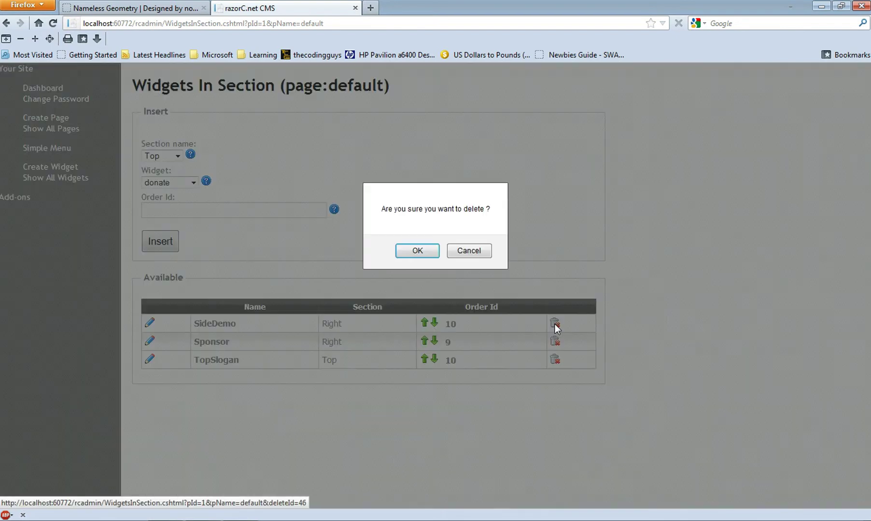
{"action": "left_click", "coordinate": [413, 252]}
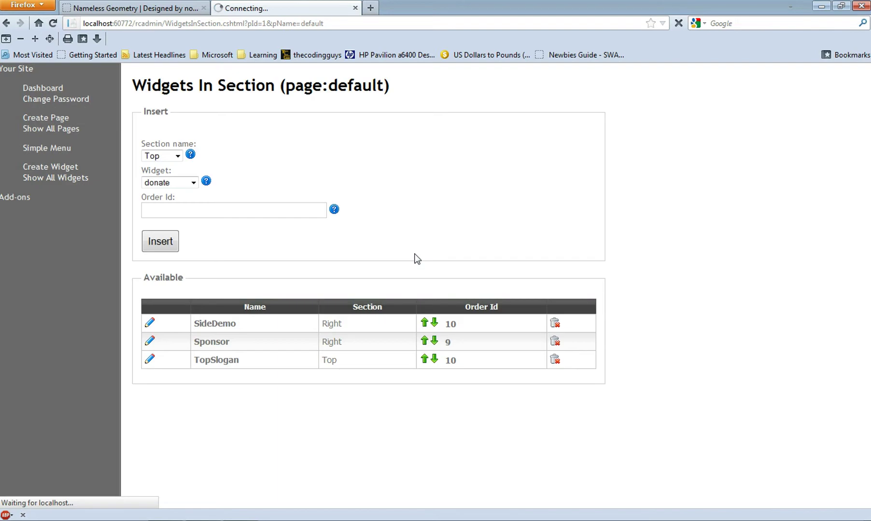
Insert the SideDemo widget into the Left section with order 10
{"action": "left_click", "coordinate": [149, 158]}
{"action": "left_click", "coordinate": [155, 179]}
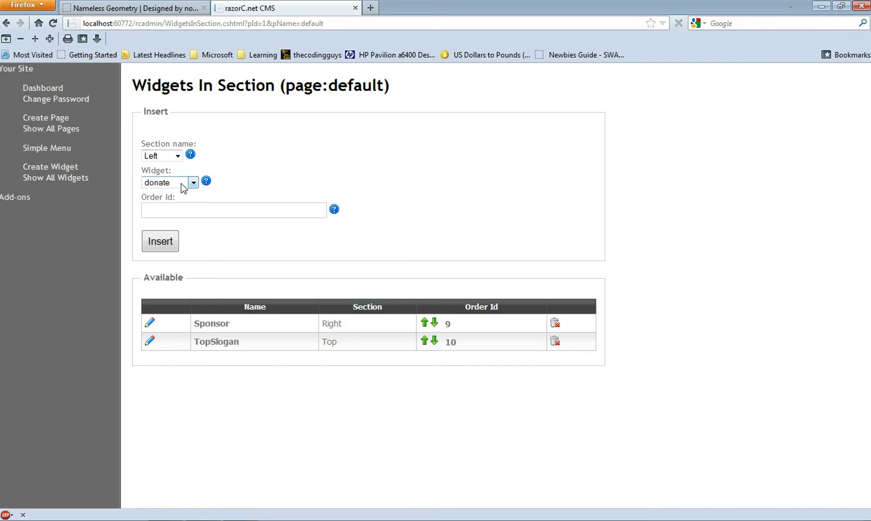
{"action": "left_click", "coordinate": [181, 184]}
{"action": "left_click", "coordinate": [176, 203]}
{"action": "left_click", "coordinate": [180, 209]}
{"action": "type", "text": "10"}
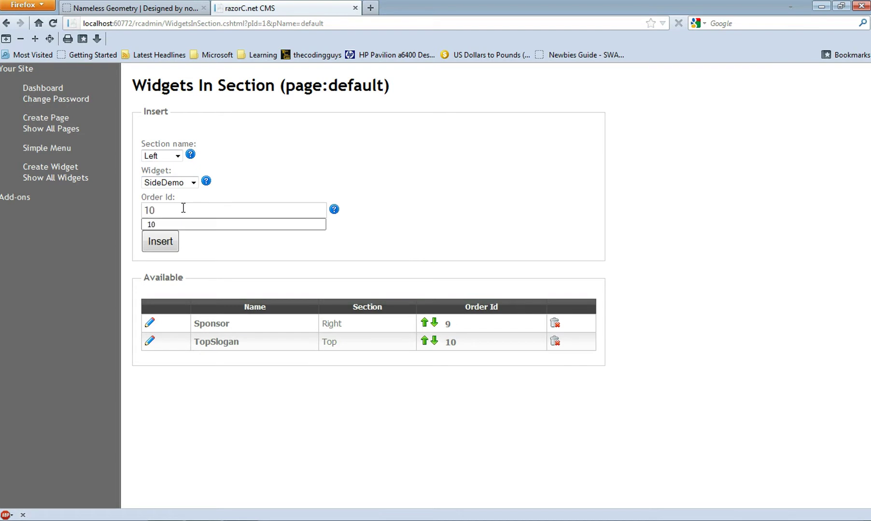
{"action": "left_click", "coordinate": [172, 241]}
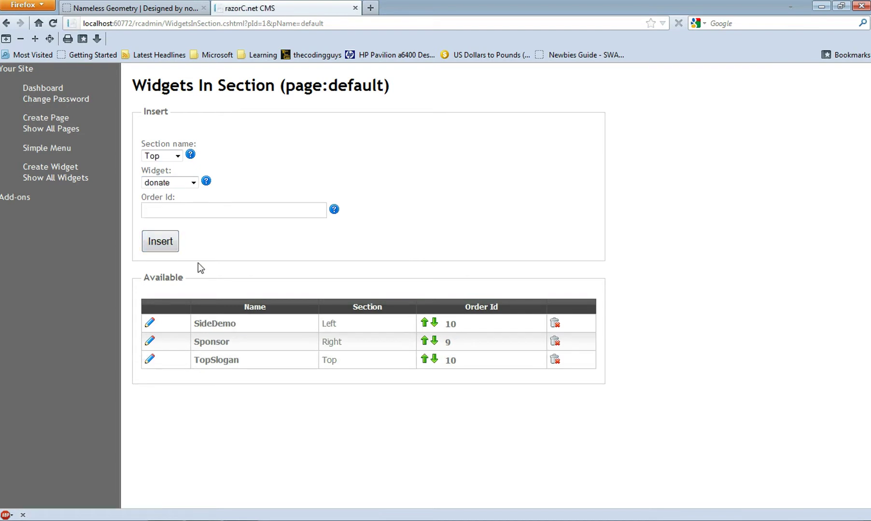
Create a page named 'About' with the CupOfCoffee layout, copied from default
{"action": "left_click", "coordinate": [60, 129]}
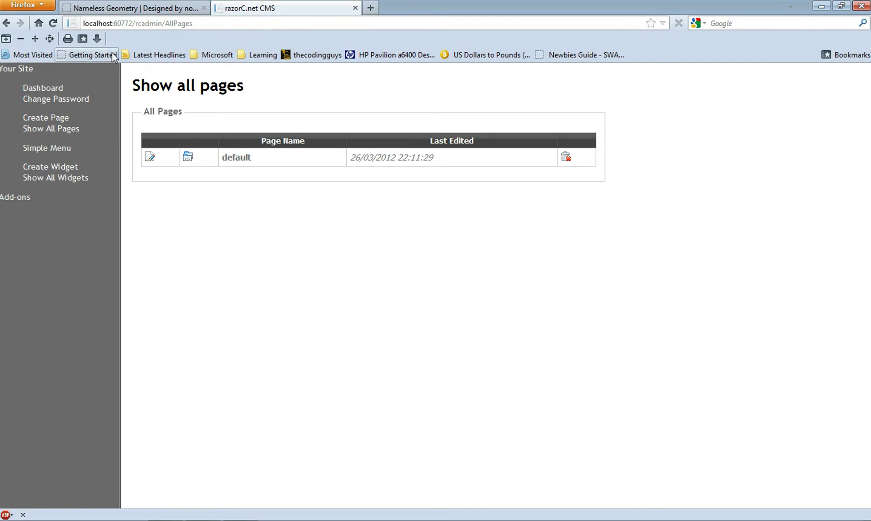
{"action": "left_click", "coordinate": [52, 116]}
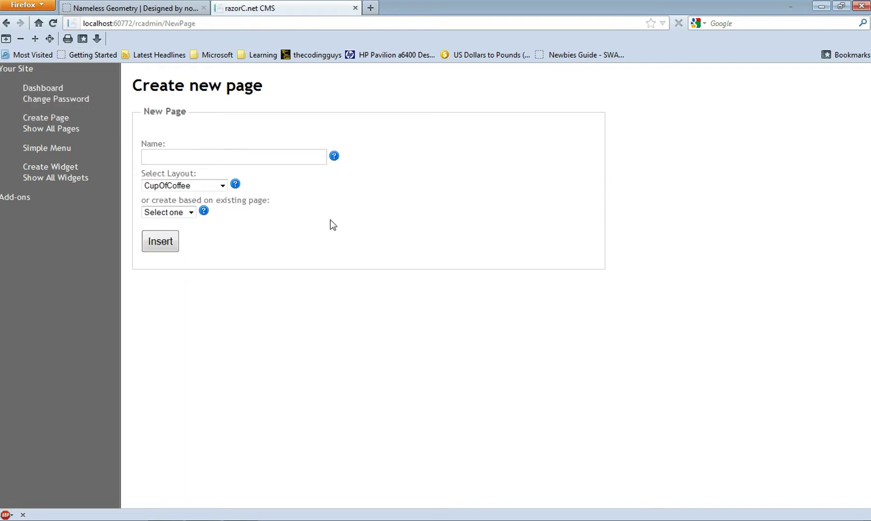
{"action": "left_click", "coordinate": [223, 160]}
{"action": "type", "text": "About"}
{"action": "left_click", "coordinate": [222, 185]}
{"action": "left_click", "coordinate": [183, 195]}
{"action": "left_click", "coordinate": [190, 212]}
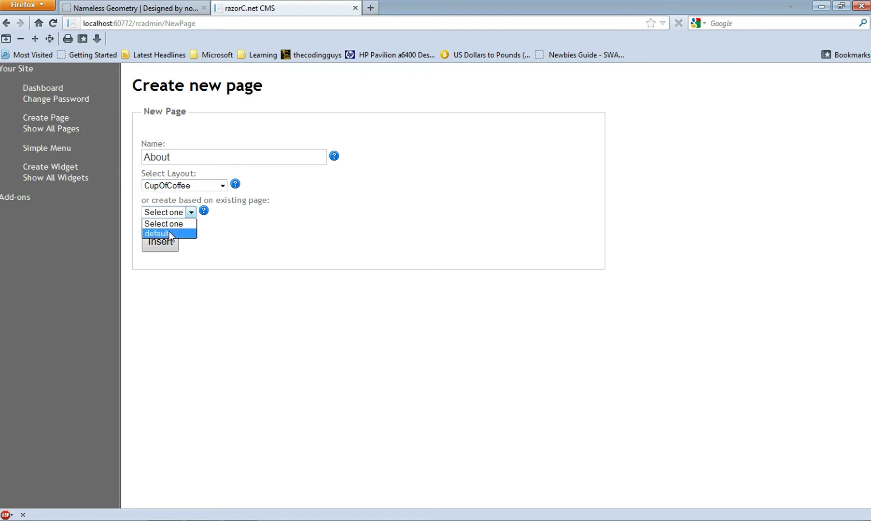
{"action": "left_click", "coordinate": [168, 233]}
{"action": "left_click", "coordinate": [164, 242]}
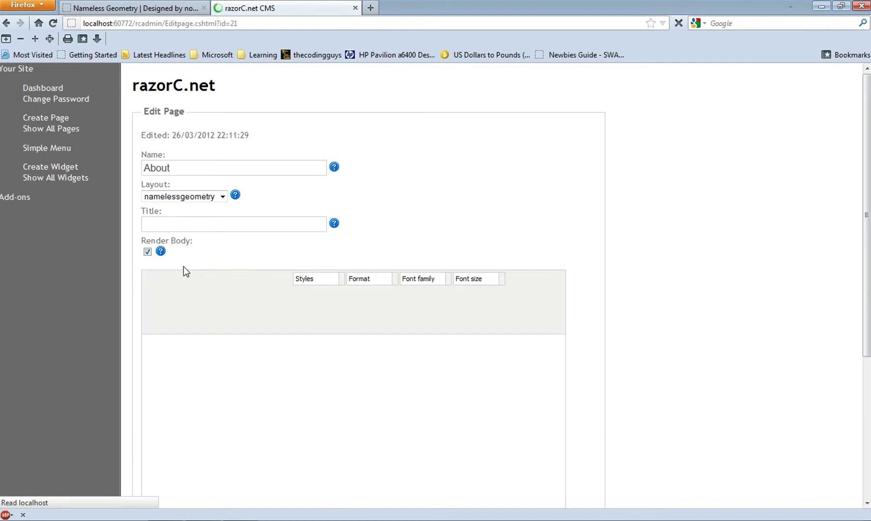
Change the About body to 'THE ABOUT PAGE' and meta title to 'ABOUT PAGE', then save
{"action": "left_click_drag", "start_coordinate": [201, 343], "coordinate": [139, 333]}
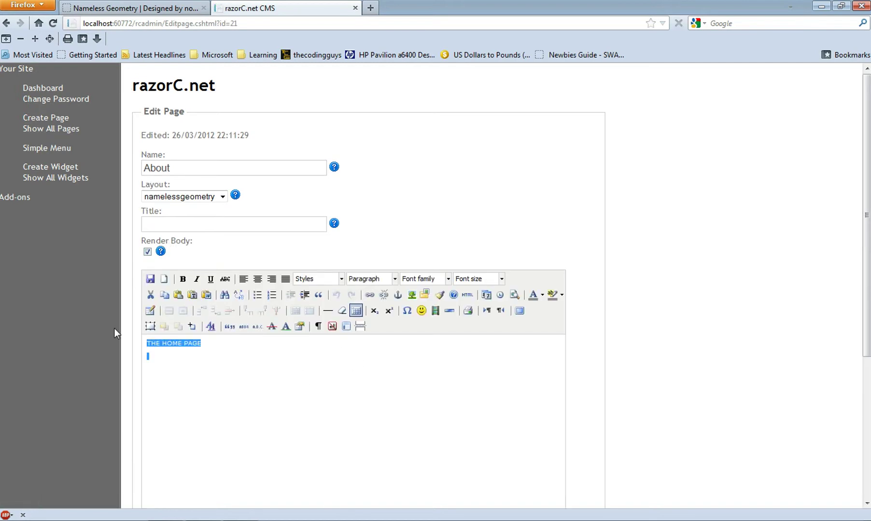
{"action": "type", "text": "THE "}
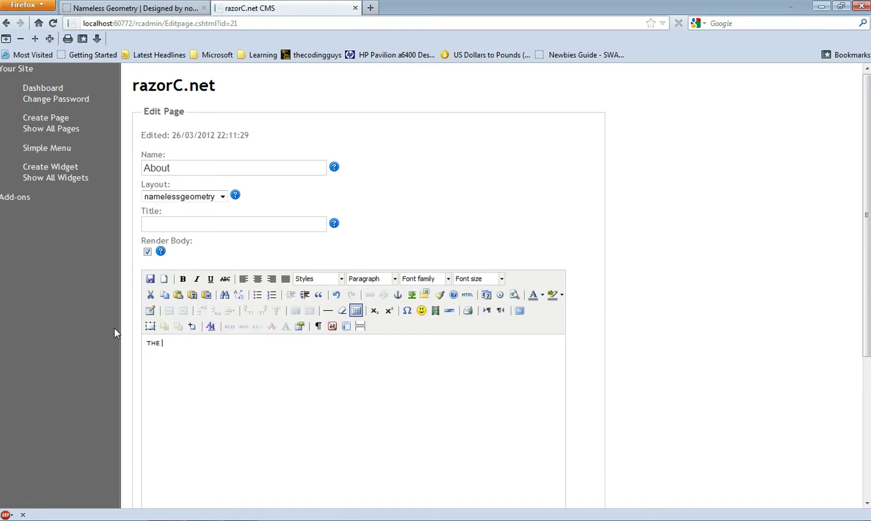
{"action": "type", "text": "ABOUT PAGE"}
{"action": "scroll", "coordinate": [113, 327], "scroll_direction": "down", "scroll_amount": 4}
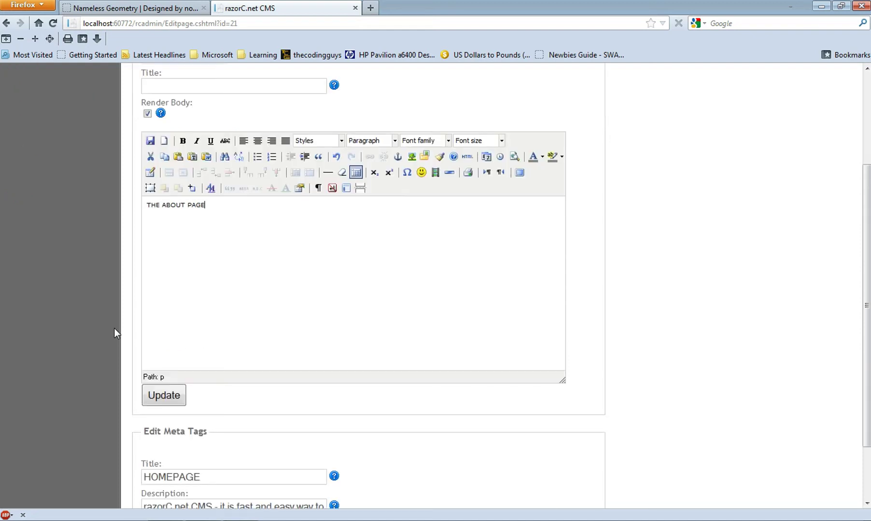
{"action": "scroll", "coordinate": [179, 401], "scroll_direction": "down", "scroll_amount": 1}
{"action": "left_click_drag", "start_coordinate": [211, 407], "coordinate": [72, 409]}
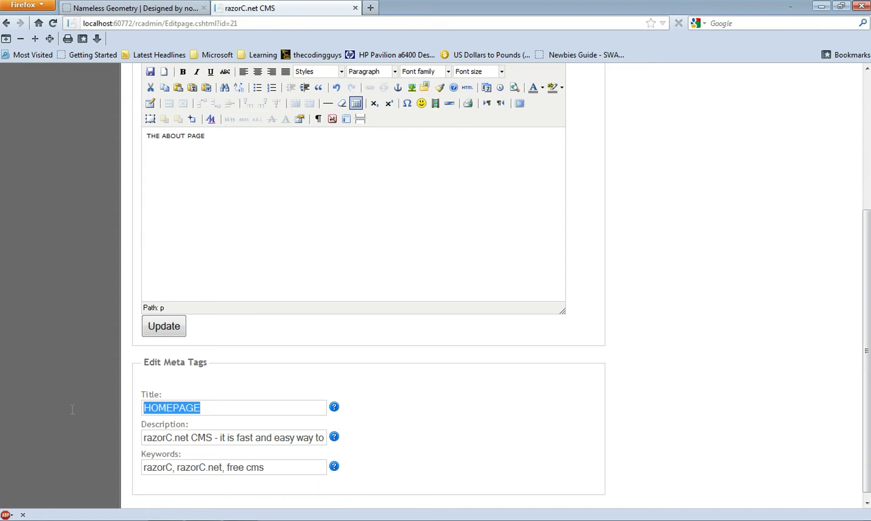
{"action": "type", "text": "ABOUT PAGE"}
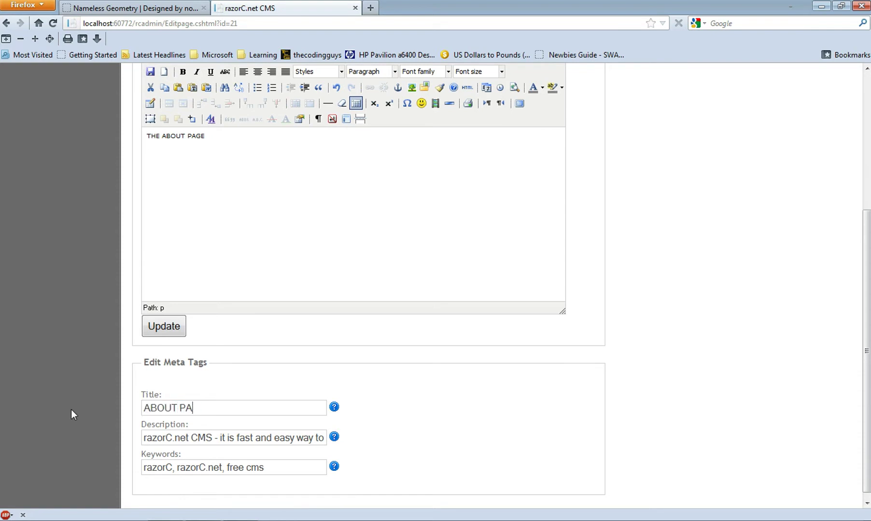
{"action": "left_click", "coordinate": [159, 327]}
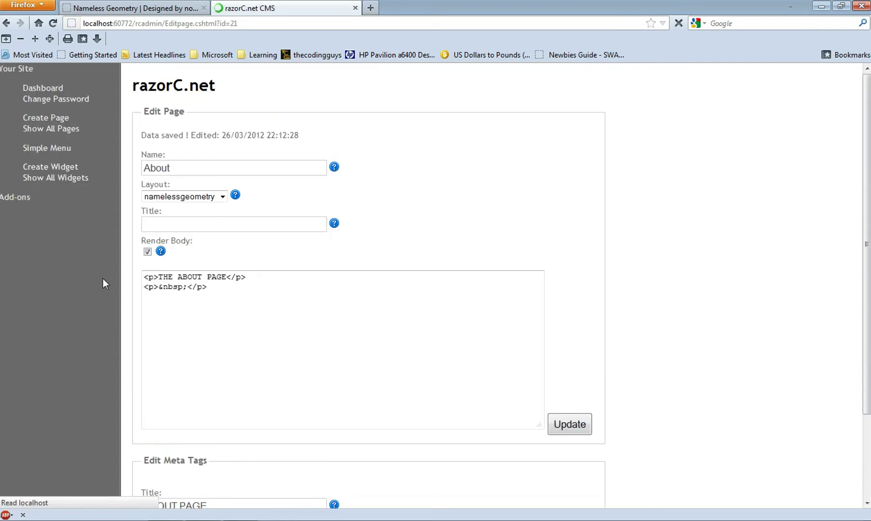
{"action": "left_click", "coordinate": [47, 118]}
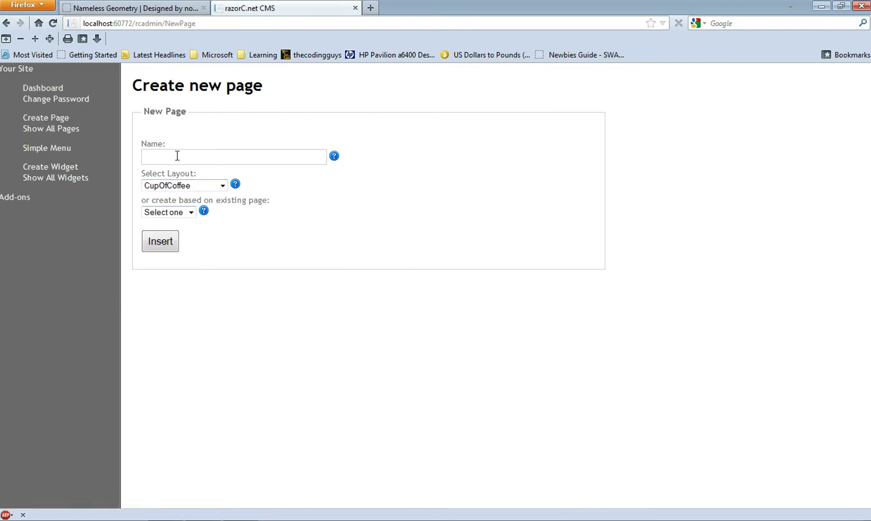
Create a page named 'DOWNLOADS' based on the default page
{"action": "type", "text": "DOWNLOD"}
{"action": "left_click", "coordinate": [177, 157]}
{"action": "type", "text": "A"}
{"action": "key", "text": "End"}
{"action": "type", "text": "S"}
{"action": "left_click", "coordinate": [175, 213]}
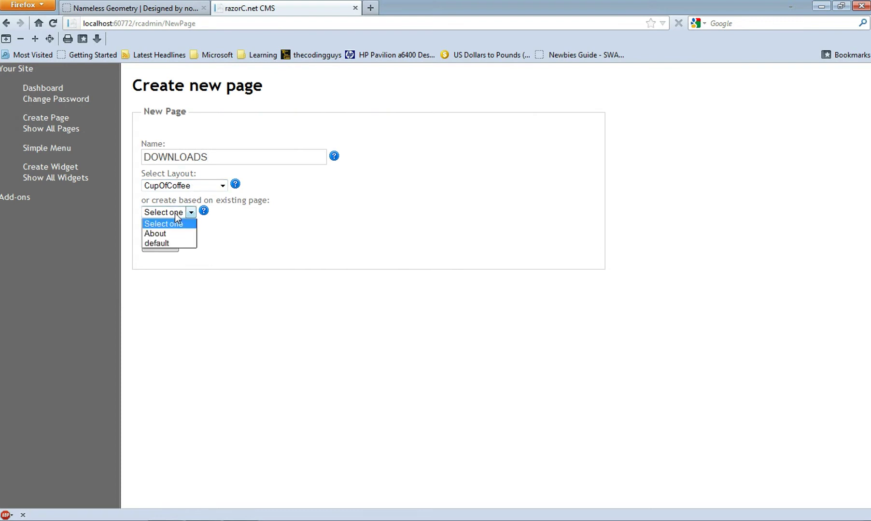
{"action": "left_click", "coordinate": [161, 243]}
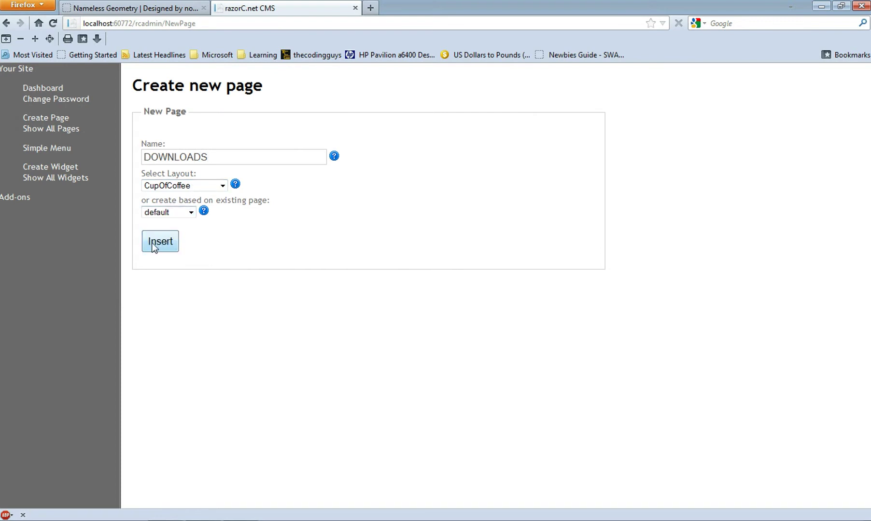
{"action": "left_click", "coordinate": [153, 246]}
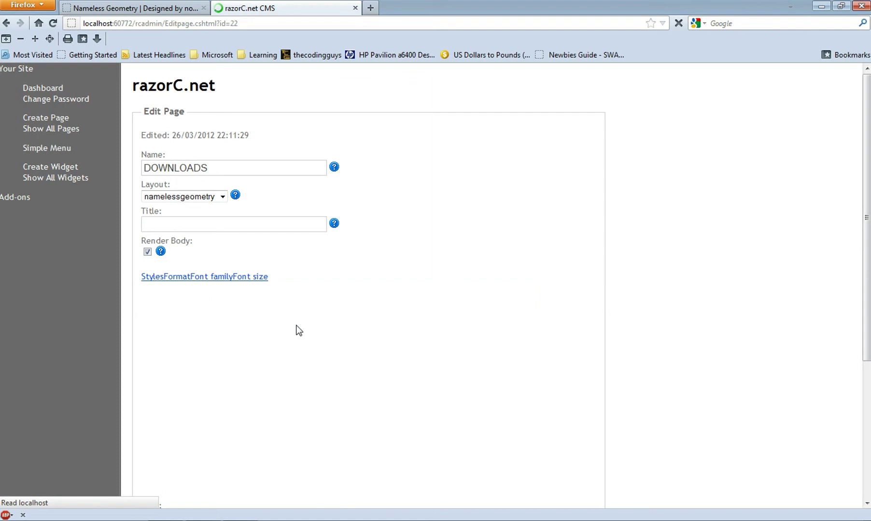
Set the body to 'THE DOWNLOADS PAGE' and meta title to 'DOWNLOADS', then save
{"action": "left_click_drag", "start_coordinate": [272, 381], "coordinate": [121, 350]}
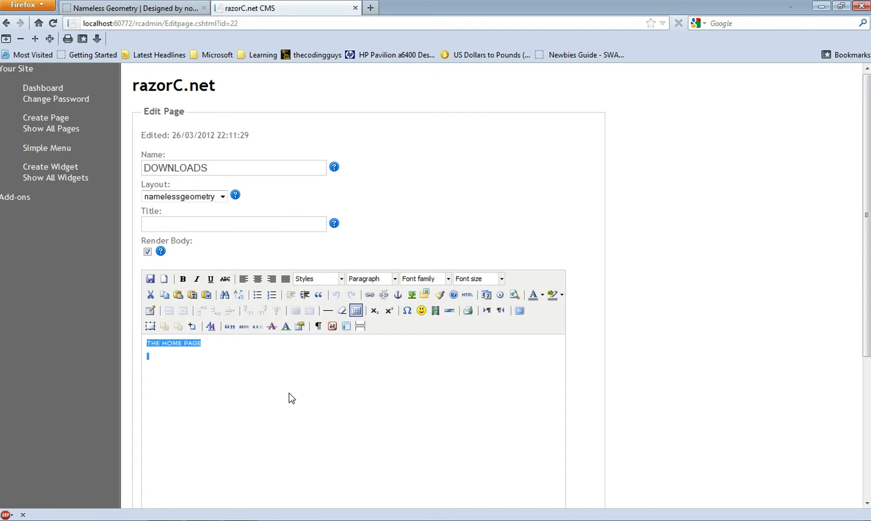
{"action": "key", "text": "Delete"}
{"action": "type", "text": "THE"}
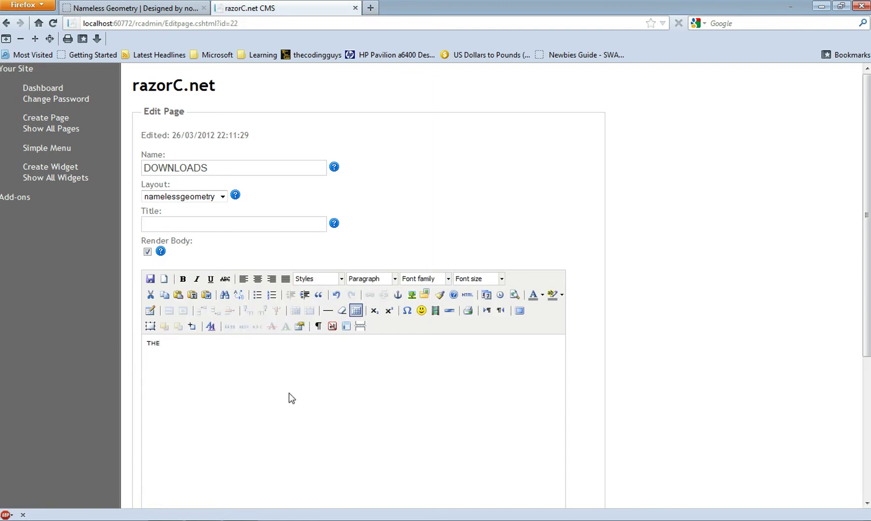
{"action": "type", "text": " DOWNLOADS PAGE"}
{"action": "scroll", "coordinate": [291, 398], "scroll_direction": "down", "scroll_amount": 5}
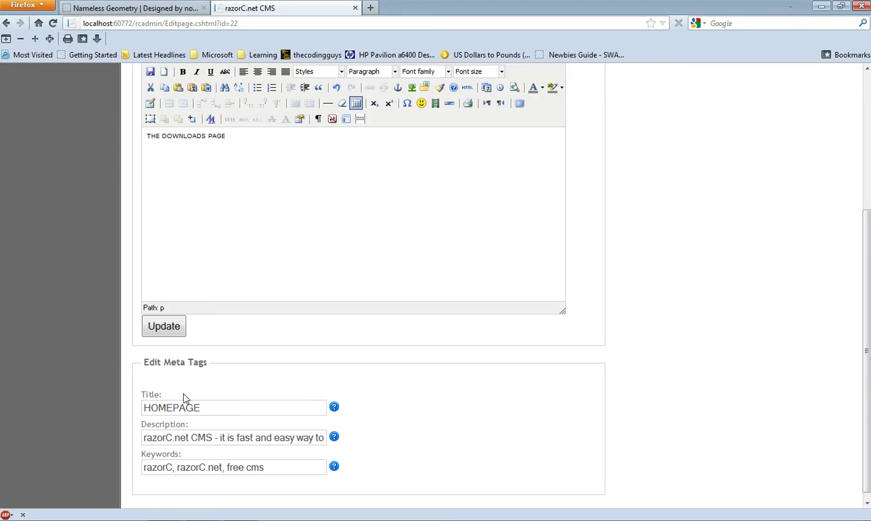
{"action": "double_click", "coordinate": [215, 410]}
{"action": "type", "text": "DOWNLOADS"}
{"action": "left_click", "coordinate": [152, 330]}
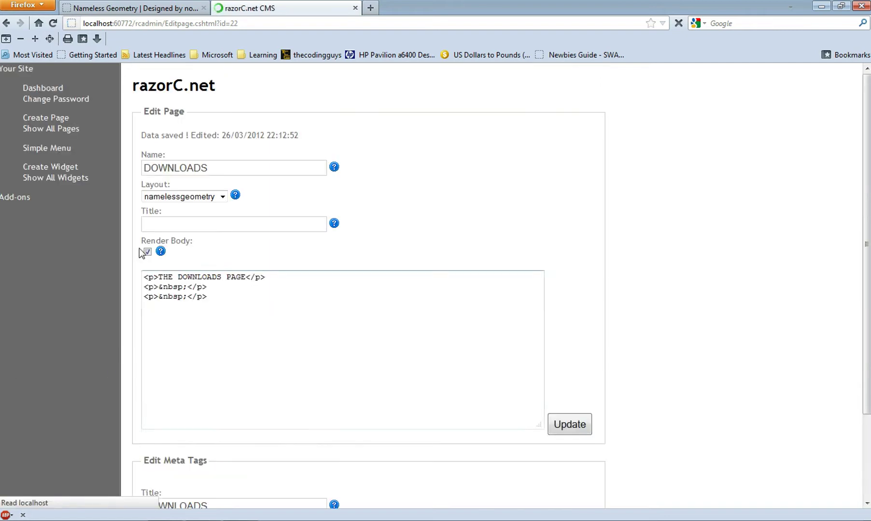
Create a page named 'CONTACT' based on the default page
{"action": "left_click", "coordinate": [46, 118]}
{"action": "left_click", "coordinate": [171, 156]}
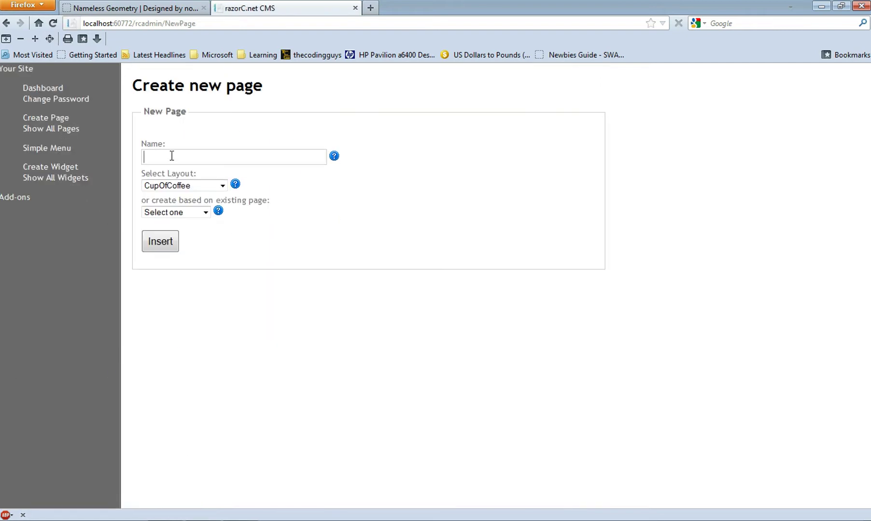
{"action": "type", "text": "CONTACT"}
{"action": "left_click", "coordinate": [180, 213]}
{"action": "left_click", "coordinate": [174, 242]}
{"action": "left_click", "coordinate": [159, 240]}
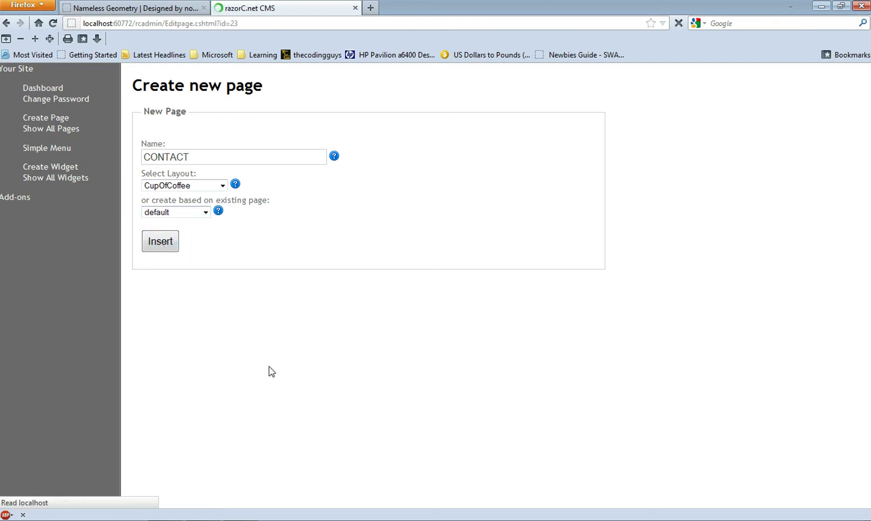
Set the body to 'The contact page' and meta title to 'Contact', then save
{"action": "key", "text": "ctrl+a"}
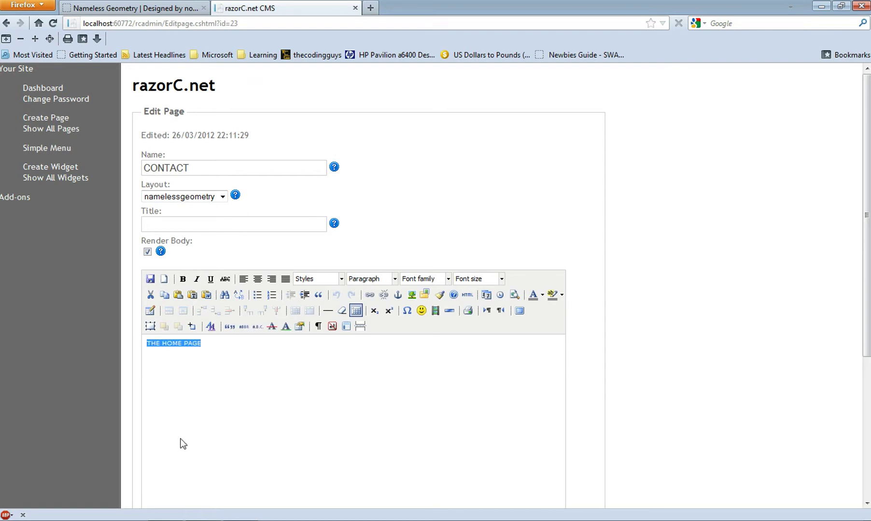
{"action": "type", "text": "The co"}
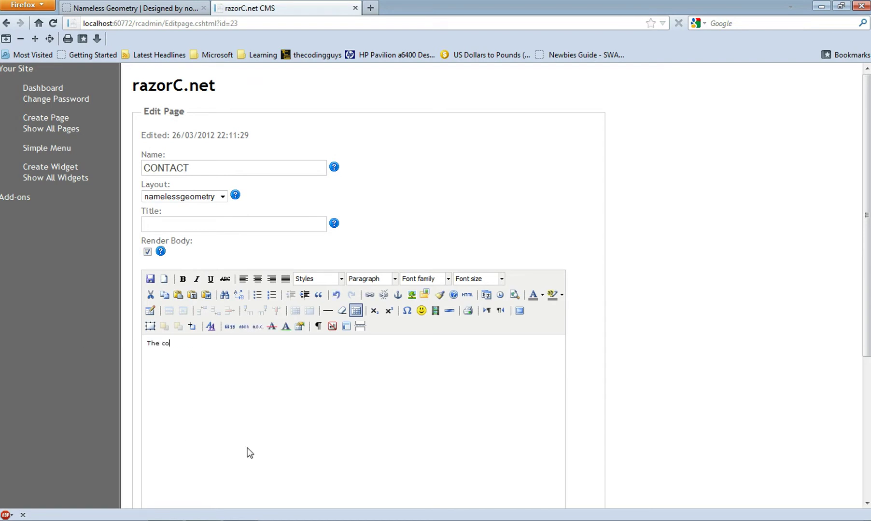
{"action": "type", "text": "ntact page"}
{"action": "scroll", "coordinate": [247, 451], "scroll_direction": "down", "scroll_amount": 5}
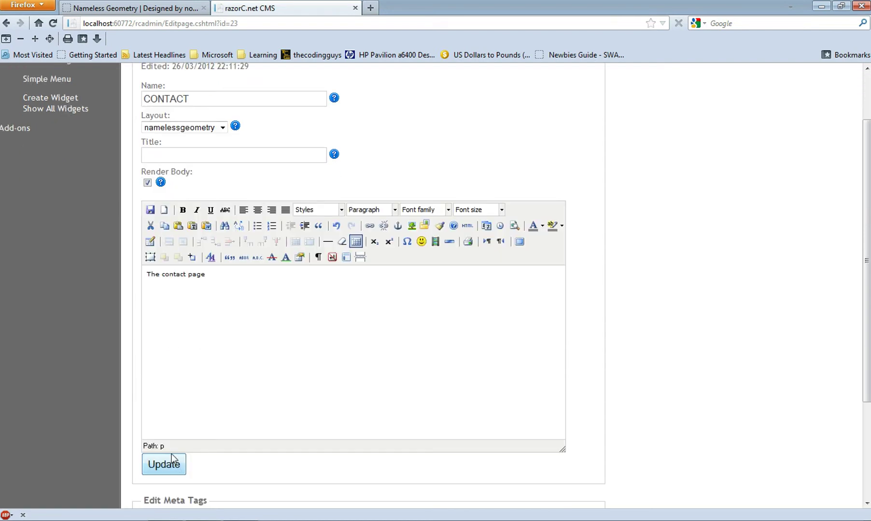
{"action": "left_click_drag", "start_coordinate": [224, 477], "coordinate": [89, 465]}
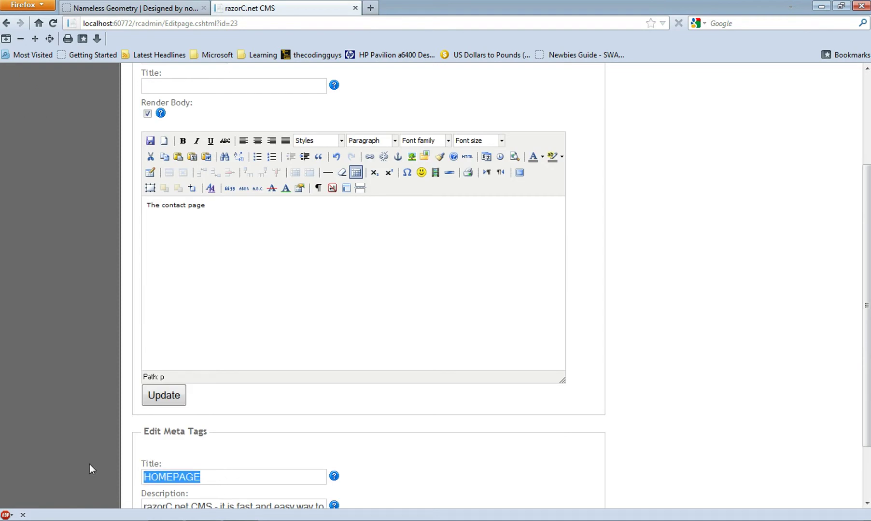
{"action": "type", "text": "COntact"}
{"action": "key", "text": "BackSpace"}
{"action": "key", "text": "BackSpace"}
{"action": "key", "text": "BackSpace"}
{"action": "key", "text": "BackSpace"}
{"action": "key", "text": "BackSpace"}
{"action": "key", "text": "BackSpace"}
{"action": "type", "text": "ontact"}
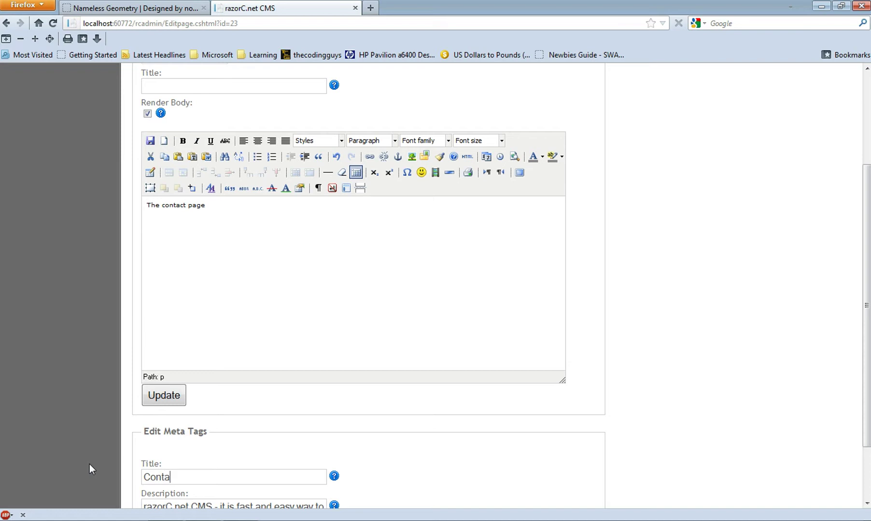
{"action": "left_click", "coordinate": [162, 403]}
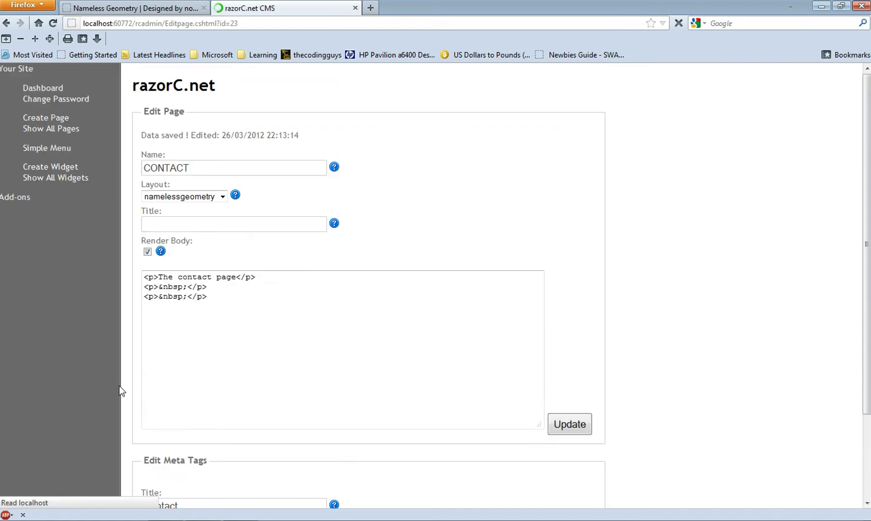
Delete the Demo Skin 3 and Demo Skin 2 entries from the Simple Menu
{"action": "left_click", "coordinate": [56, 150]}
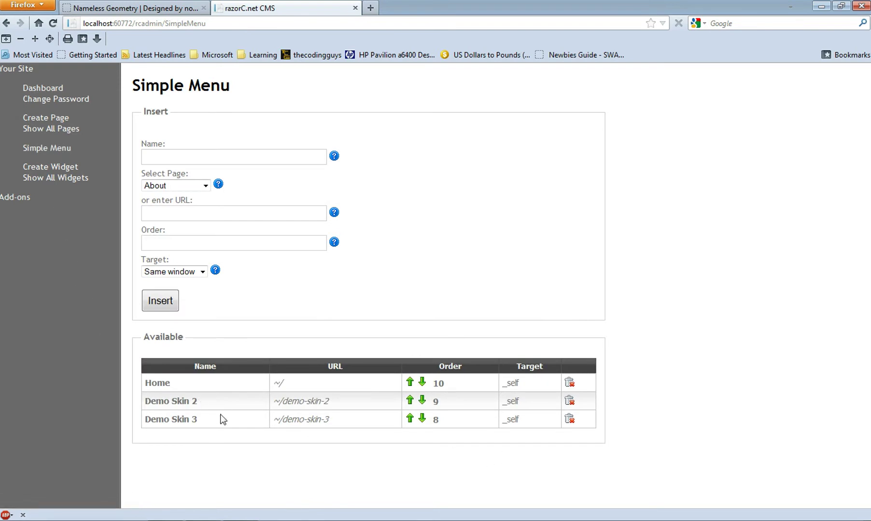
{"action": "left_click", "coordinate": [570, 419]}
{"action": "left_click", "coordinate": [414, 253]}
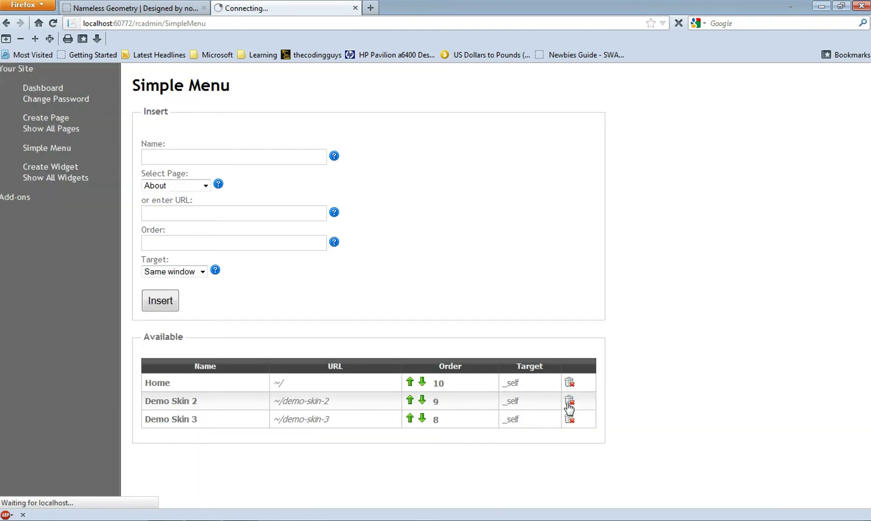
{"action": "left_click", "coordinate": [569, 408]}
{"action": "left_click", "coordinate": [415, 251]}
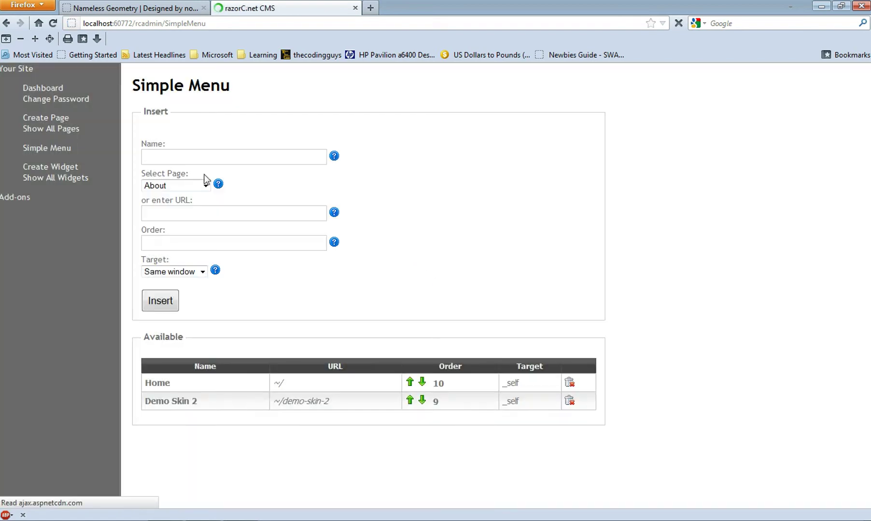
Add an 'About' menu item with order 9
{"action": "left_click", "coordinate": [191, 154]}
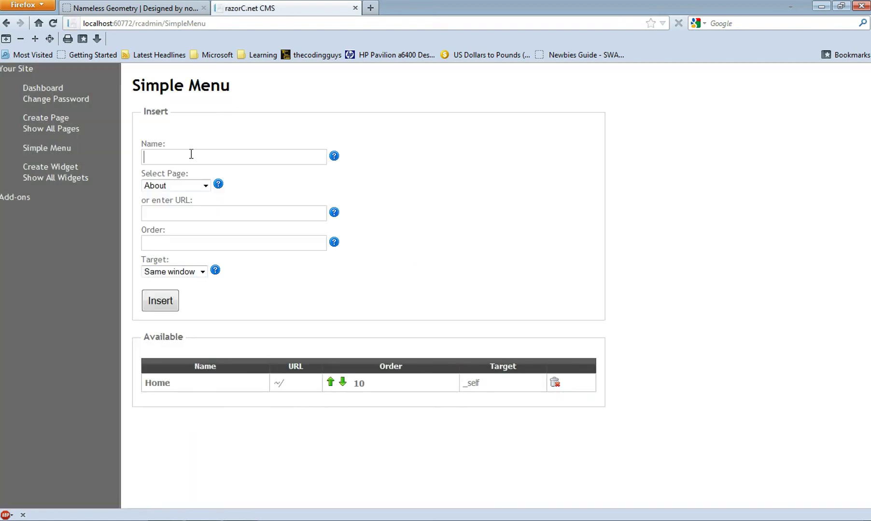
{"action": "type", "text": "About"}
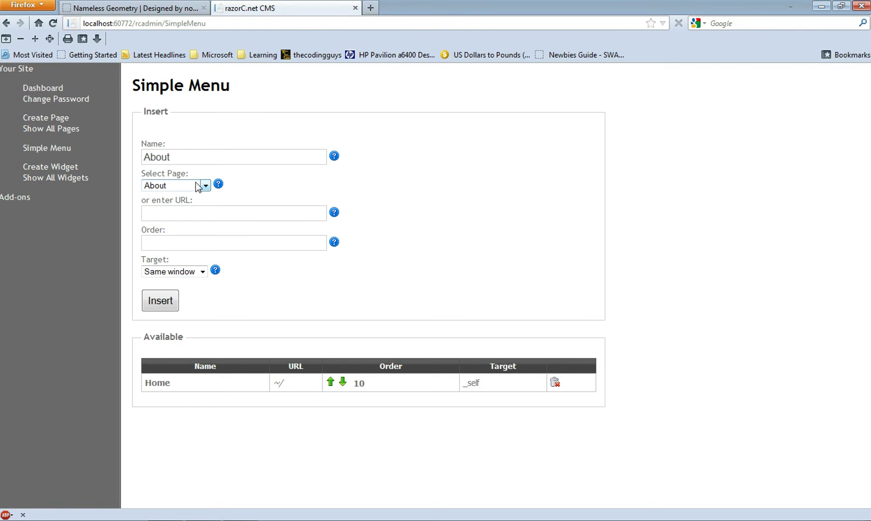
{"action": "left_click", "coordinate": [185, 242]}
{"action": "key", "text": "Tab"}
{"action": "type", "text": "9"}
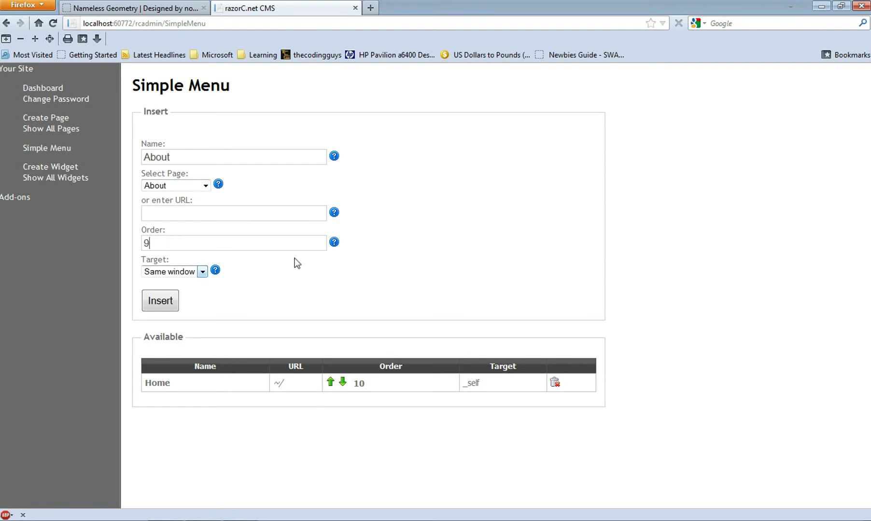
{"action": "left_click", "coordinate": [157, 306]}
Add a 'Downloads' menu item linked to the DOWNLOADS page with order 8
{"action": "left_click", "coordinate": [162, 156]}
{"action": "type", "text": "Downloads"}
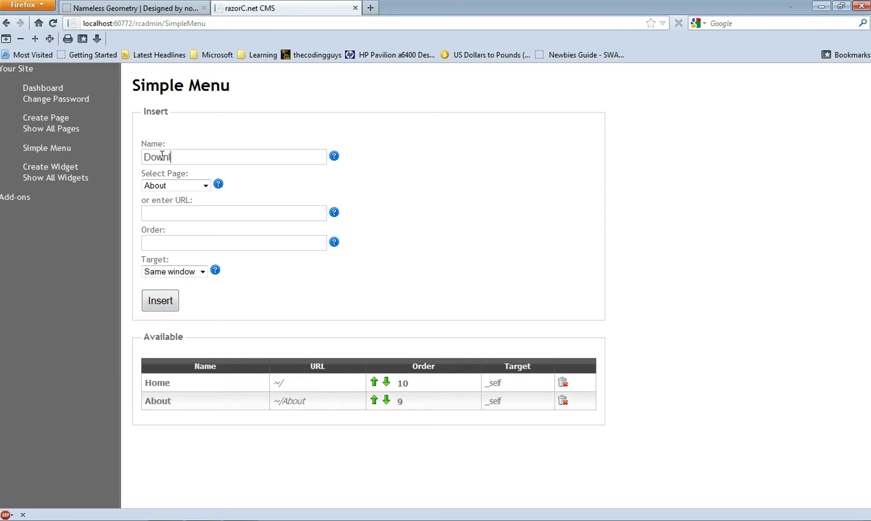
{"action": "left_click", "coordinate": [169, 186]}
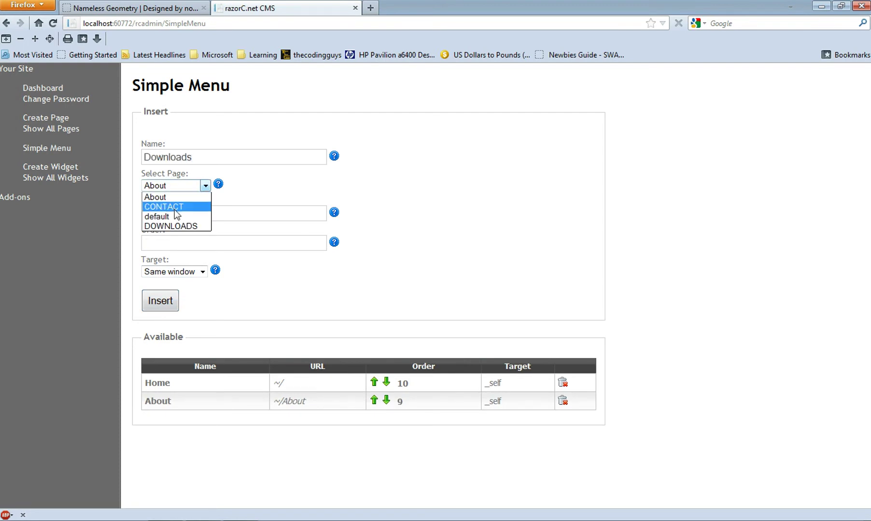
{"action": "left_click", "coordinate": [194, 226]}
{"action": "left_click", "coordinate": [184, 242]}
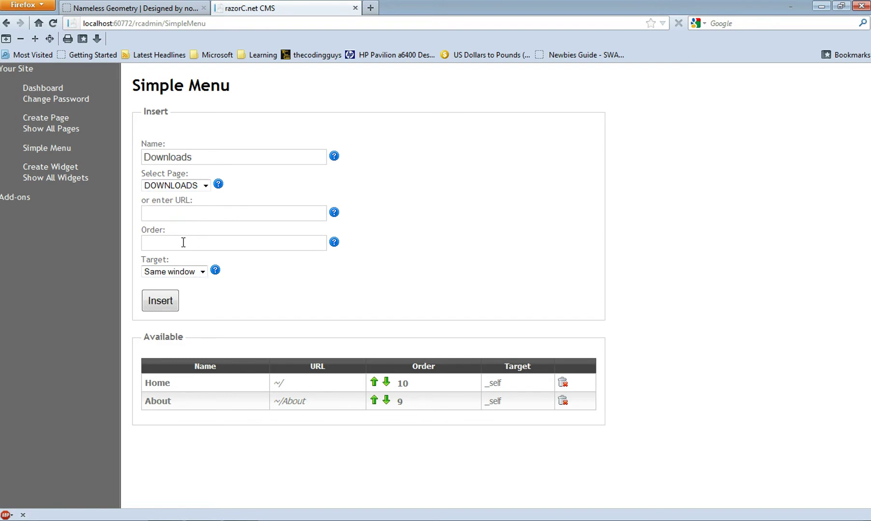
{"action": "type", "text": "8"}
{"action": "left_click", "coordinate": [163, 306]}
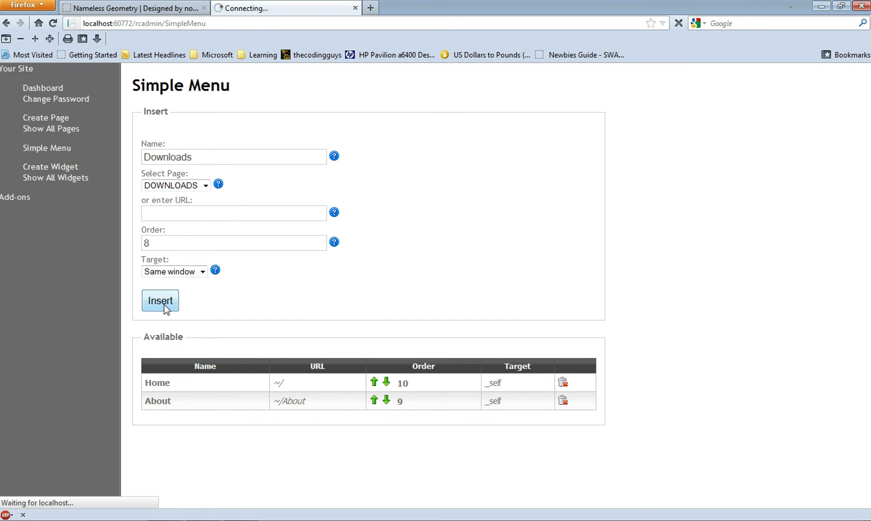
Add a 'Contact' menu item linked to the CONTACT page with order 7
{"action": "left_click", "coordinate": [165, 163]}
{"action": "type", "text": "Contact"}
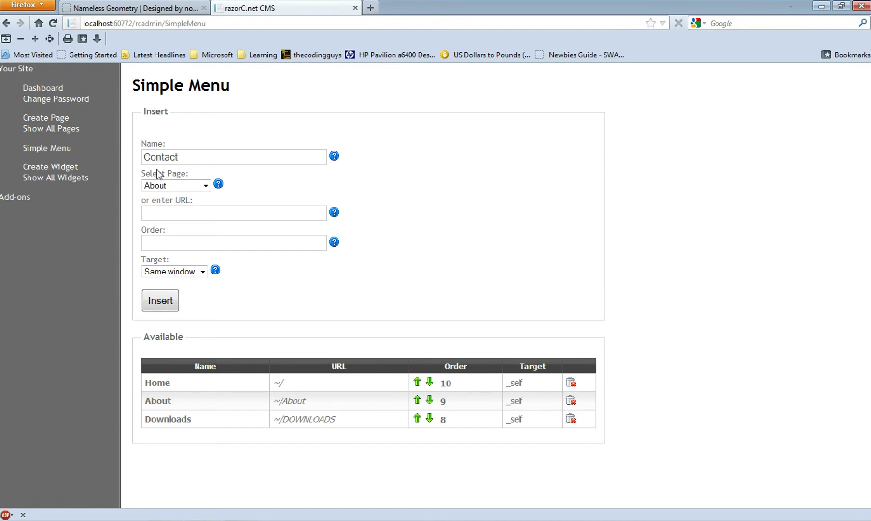
{"action": "left_click", "coordinate": [175, 185]}
{"action": "left_click", "coordinate": [162, 206]}
{"action": "left_click", "coordinate": [174, 246]}
{"action": "left_click", "coordinate": [164, 305]}
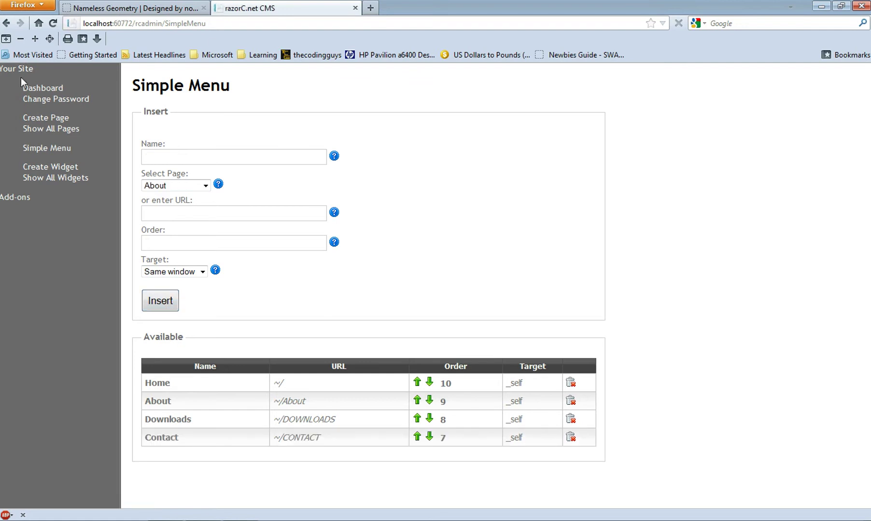
Open the live site from the Your Site link in a new tab
{"action": "left_click", "coordinate": [133, 8]}
{"action": "left_click", "coordinate": [251, 8]}
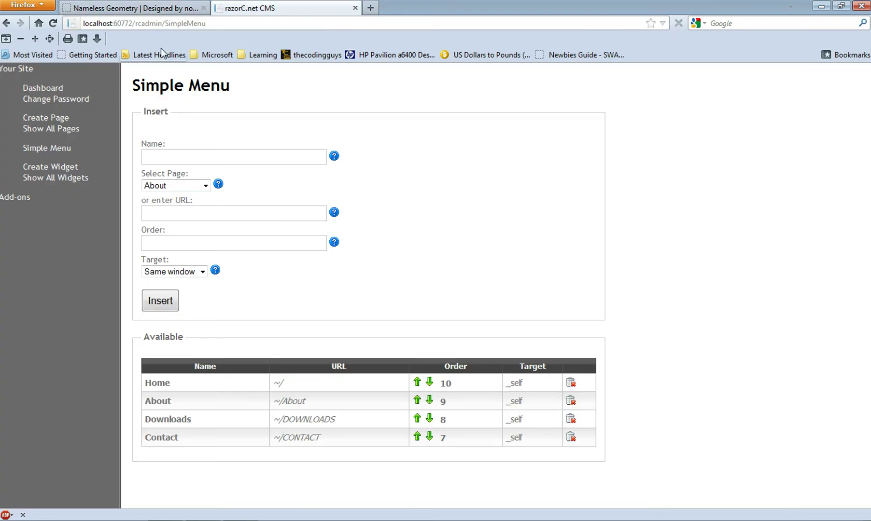
{"action": "right_click", "coordinate": [22, 71]}
{"action": "left_click", "coordinate": [78, 77]}
{"action": "left_click", "coordinate": [420, 10]}
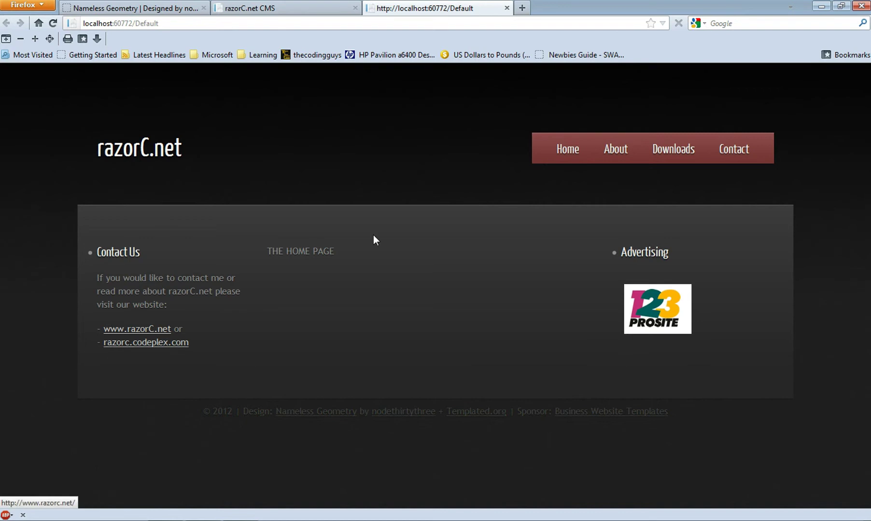
Browse the live site's About, Downloads and Contact pages from the top menu
{"action": "left_click", "coordinate": [617, 147]}
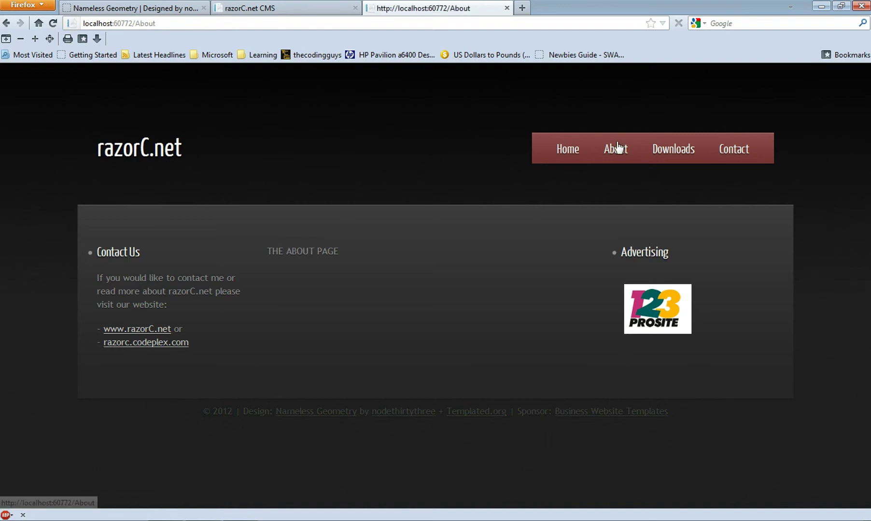
{"action": "left_click", "coordinate": [684, 150]}
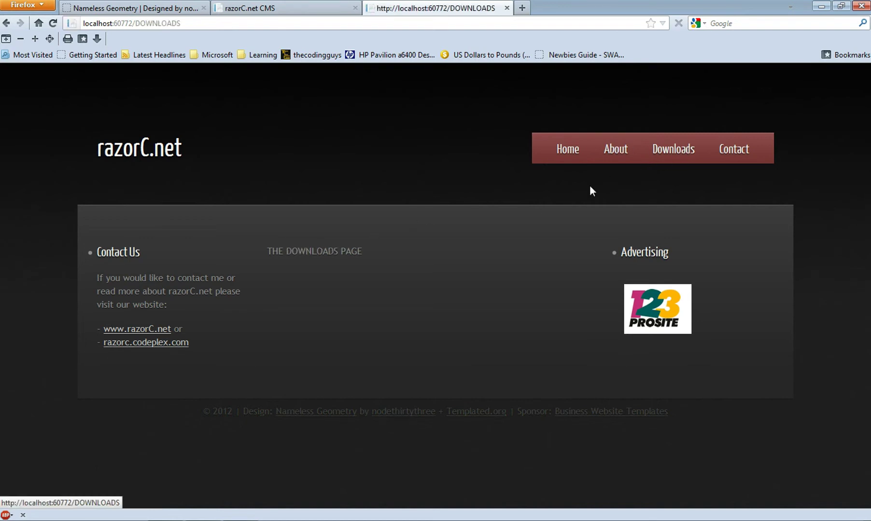
{"action": "left_click", "coordinate": [736, 149]}
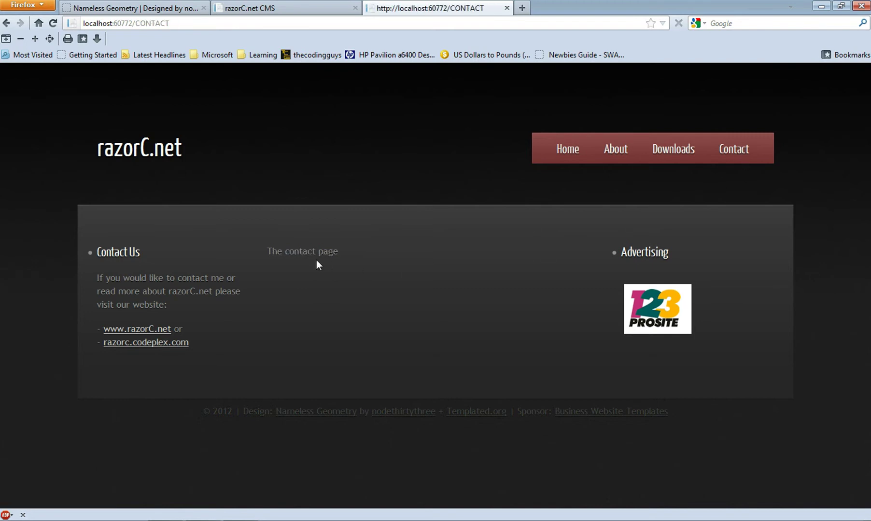
{"action": "left_click_drag", "start_coordinate": [297, 251], "coordinate": [349, 252]}
{"action": "left_click", "coordinate": [387, 289]}
Go from the live contact page back to the CMS list of all widgets
{"action": "left_click", "coordinate": [250, 8]}
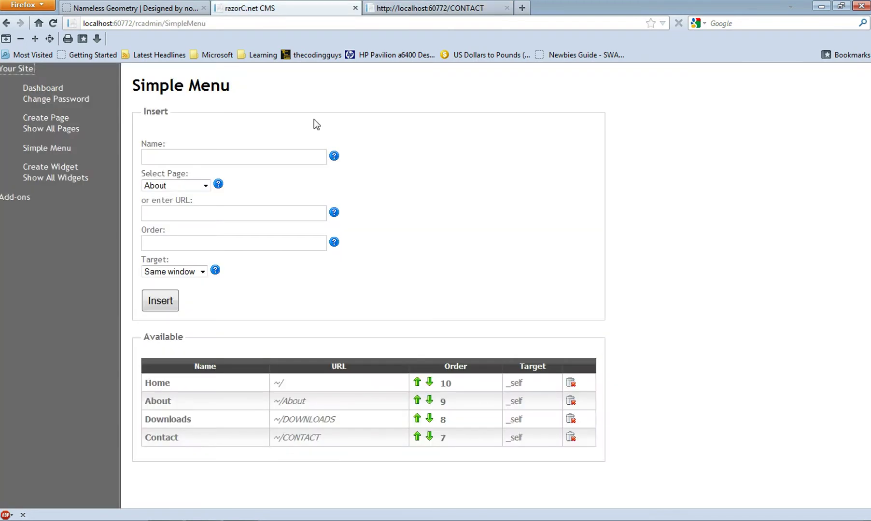
{"action": "left_click", "coordinate": [70, 129]}
{"action": "key", "text": "ctrl+Tab"}
{"action": "left_click", "coordinate": [227, 4]}
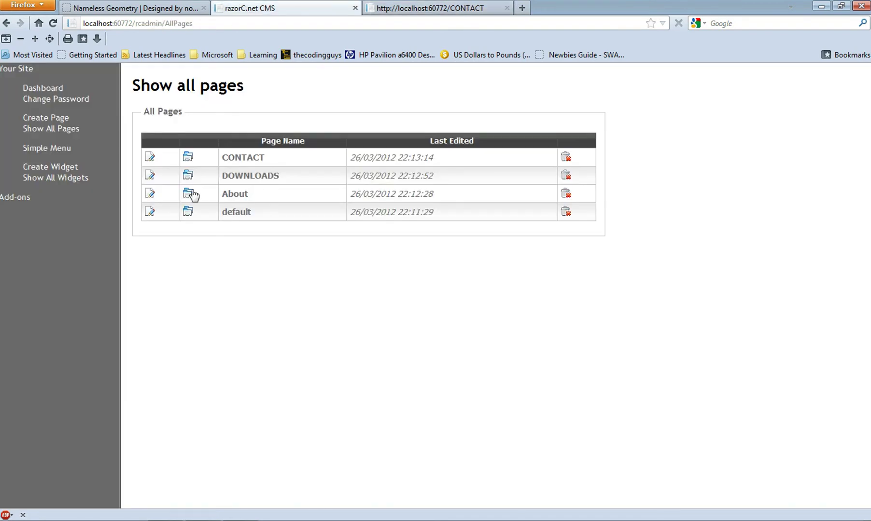
{"action": "left_click", "coordinate": [67, 179]}
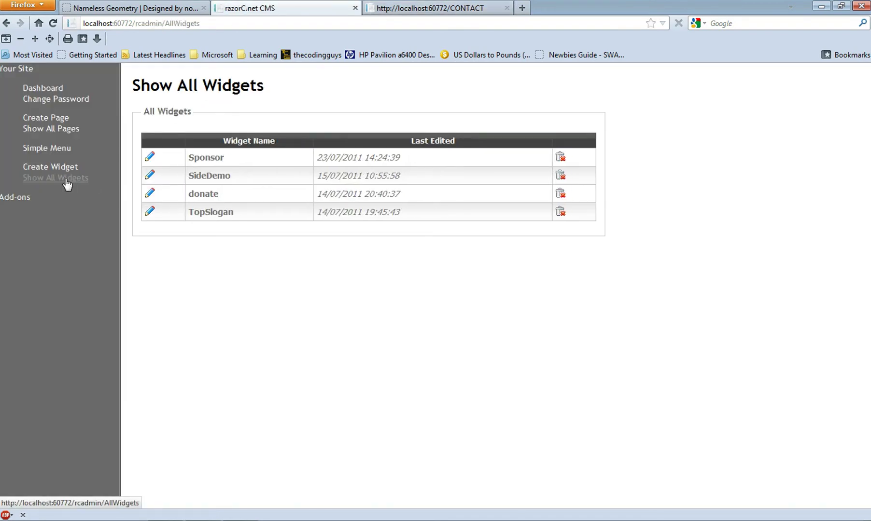
Replace the Sponsor widget's 123 Prosite image with the text ADS HERE!! and save it
{"action": "left_click", "coordinate": [153, 159]}
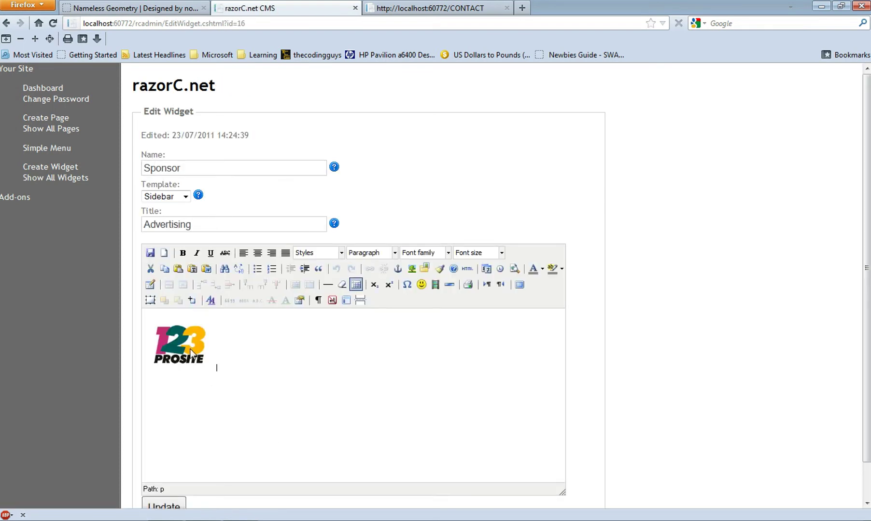
{"action": "left_click", "coordinate": [189, 350]}
{"action": "key", "text": "Delete"}
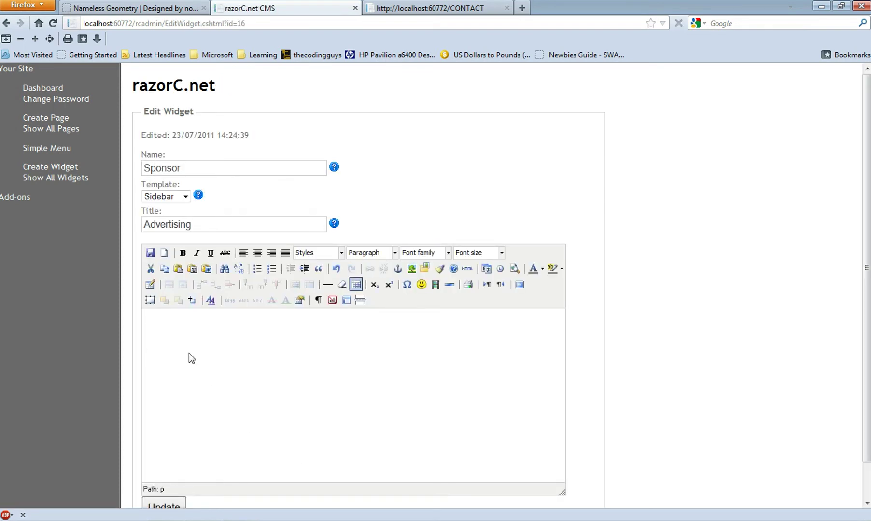
{"action": "type", "text": "ADS HERE!!"}
{"action": "scroll", "coordinate": [153, 227], "scroll_direction": "down", "scroll_amount": 2}
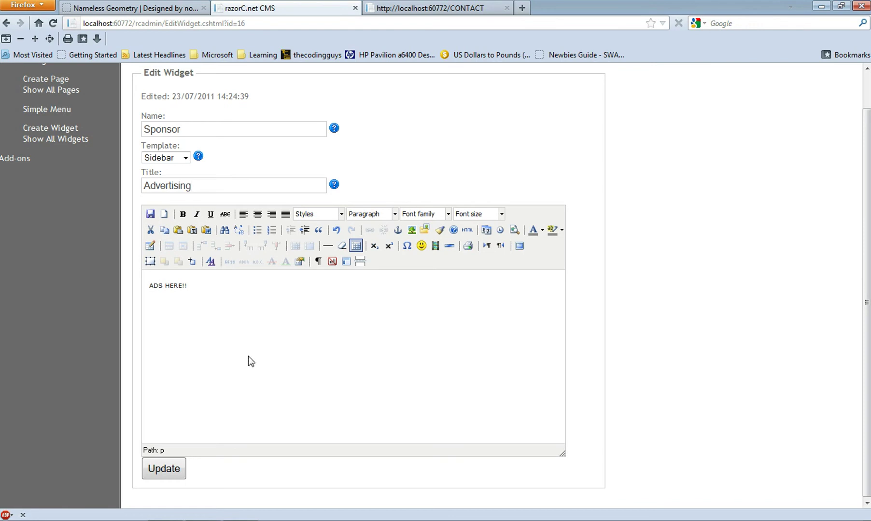
{"action": "left_click", "coordinate": [163, 468]}
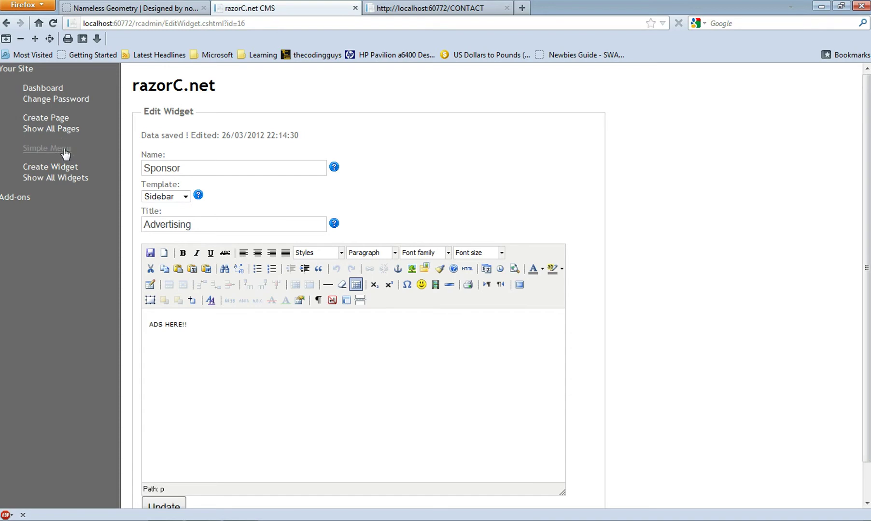
{"action": "left_click", "coordinate": [66, 178]}
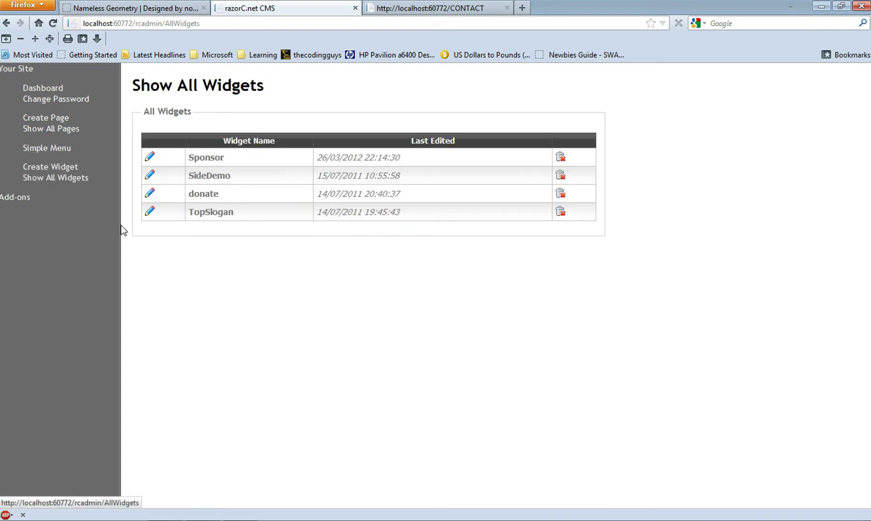
Clear the SideDemo widget's body and list HTML, CSS and ASP on separate lines
{"action": "left_click", "coordinate": [150, 175]}
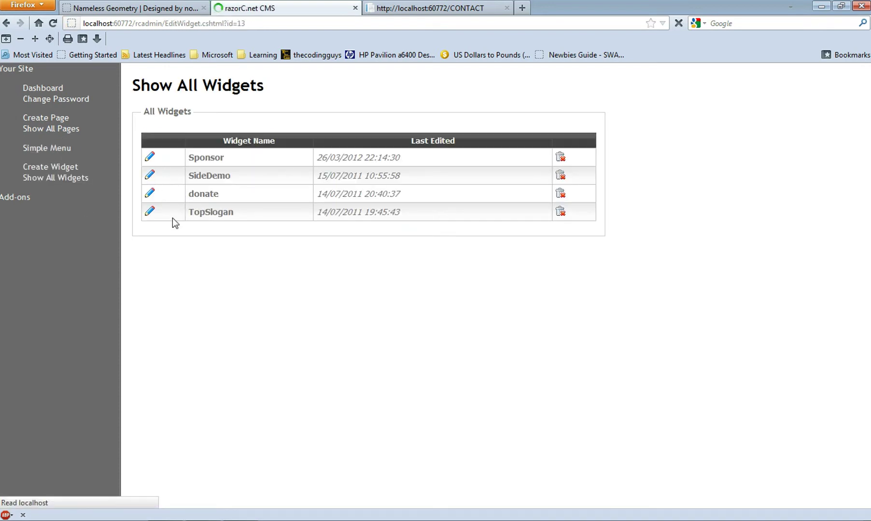
{"action": "left_click_drag", "start_coordinate": [278, 359], "coordinate": [98, 307]}
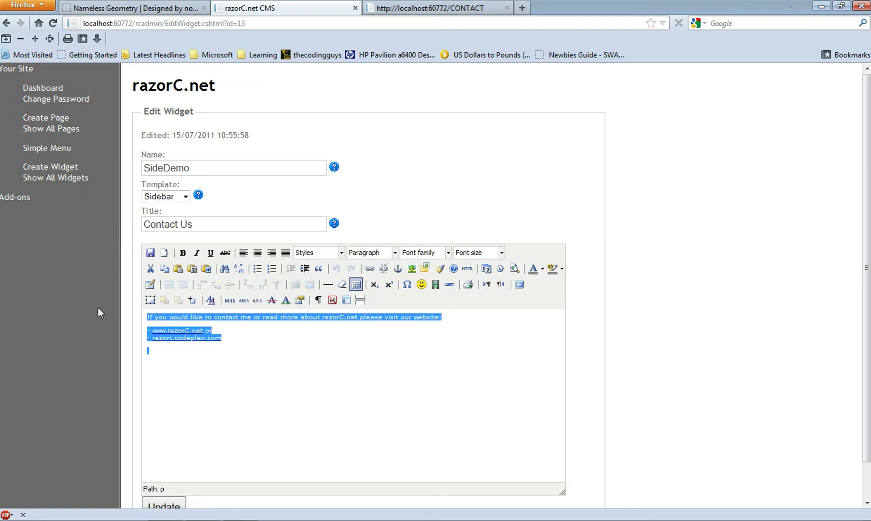
{"action": "key", "text": "Delete"}
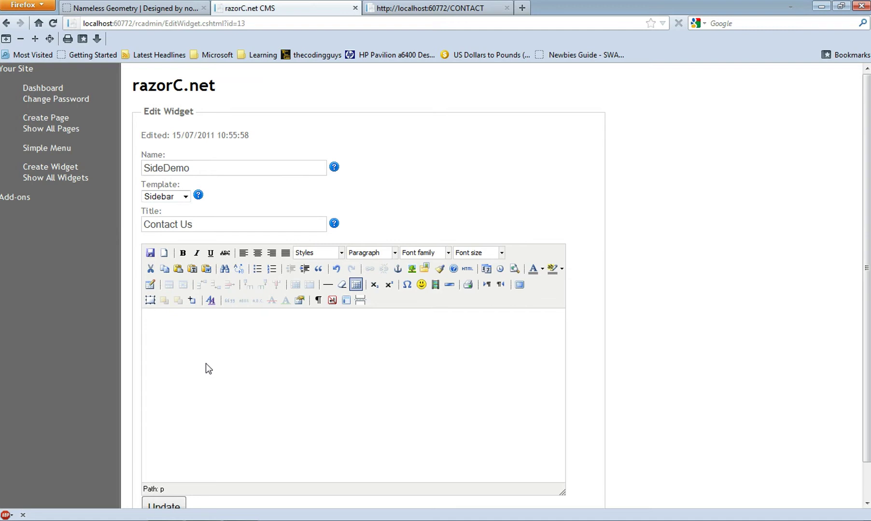
{"action": "type", "text": "HTML"}
{"action": "key", "text": "Return"}
{"action": "type", "text": "CSS"}
{"action": "key", "text": "Return"}
{"action": "type", "text": "ASP"}
Add a 'My Tutorials' line above the list and save the SideDemo widget
{"action": "left_click", "coordinate": [146, 317]}
{"action": "key", "text": "Return"}
{"action": "type", "text": "My Tutorials!"}
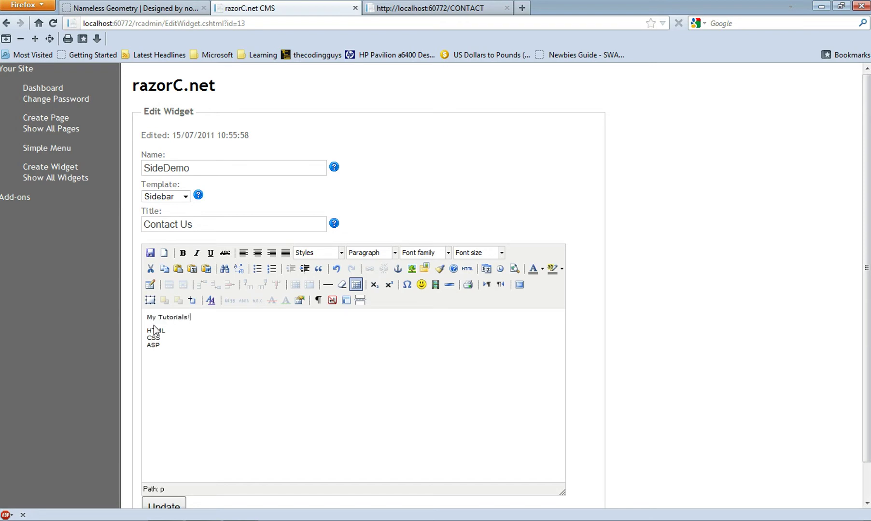
{"action": "scroll", "coordinate": [153, 338], "scroll_direction": "down", "scroll_amount": 2}
{"action": "left_click", "coordinate": [174, 474]}
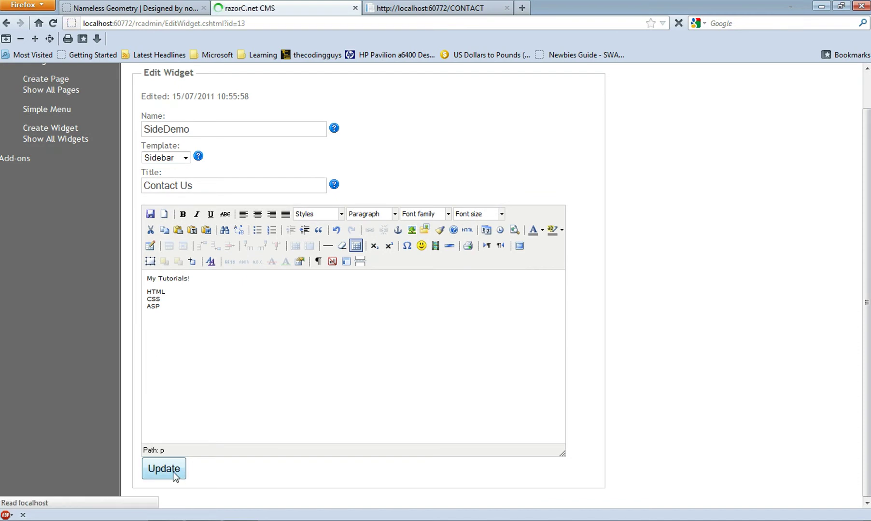
{"action": "left_click", "coordinate": [68, 180]}
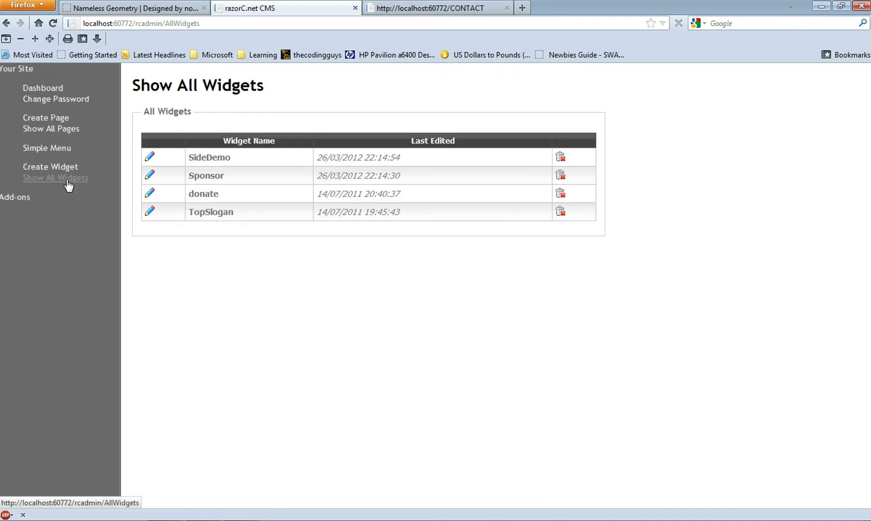
Replace the TopSlogan widget's text with thecodingguys!, save it, and reload the live contact page
{"action": "left_click", "coordinate": [153, 213]}
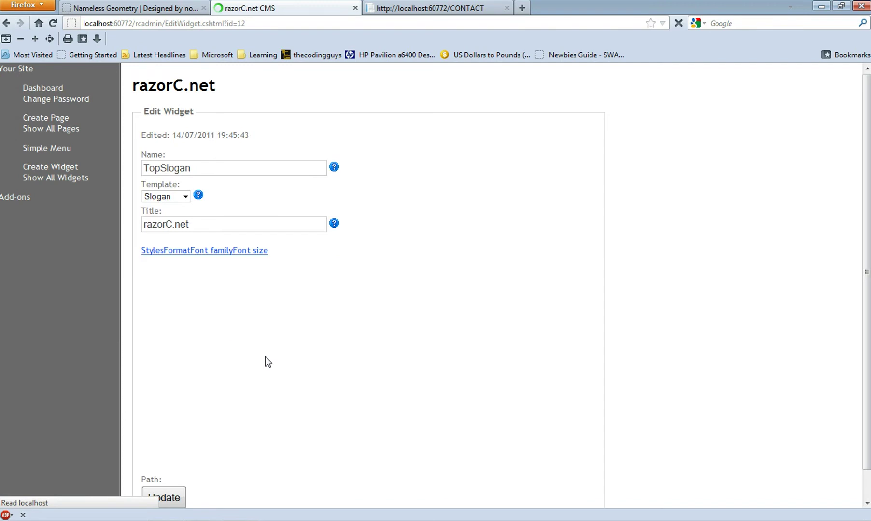
{"action": "left_click_drag", "start_coordinate": [282, 318], "coordinate": [136, 322]}
{"action": "key", "text": "BackSpace"}
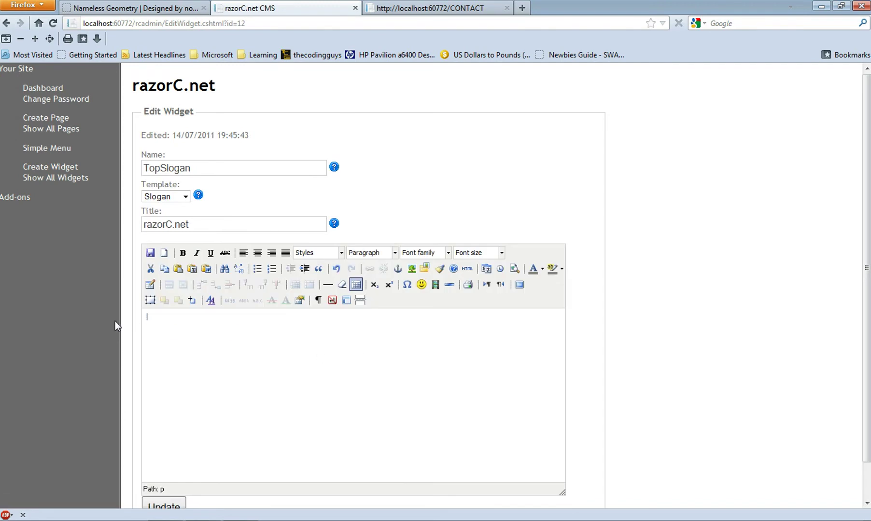
{"action": "type", "text": "thecodingguys!"}
{"action": "scroll", "coordinate": [110, 321], "scroll_direction": "down", "scroll_amount": 2}
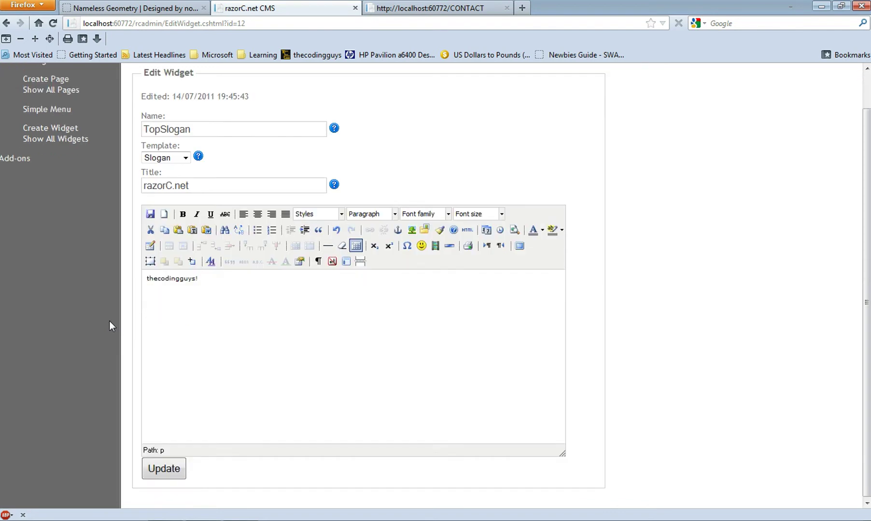
{"action": "left_click", "coordinate": [160, 466]}
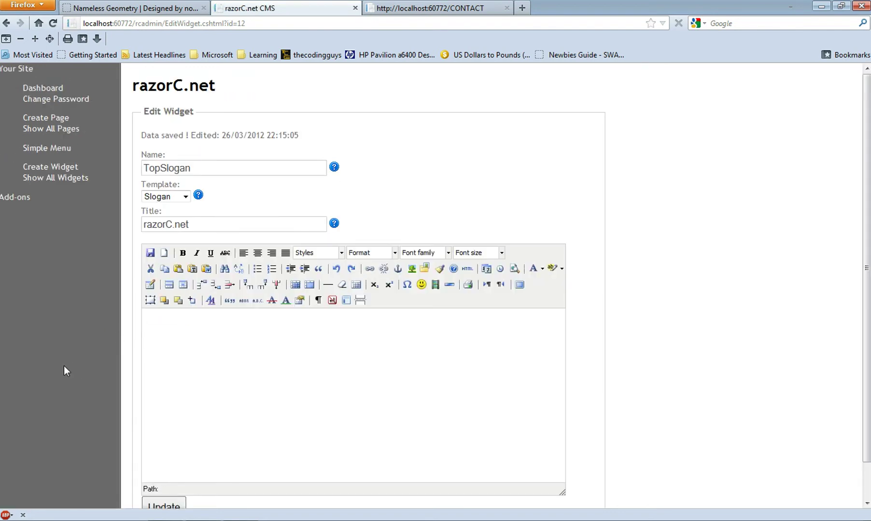
{"action": "key", "text": "ctrl+Tab"}
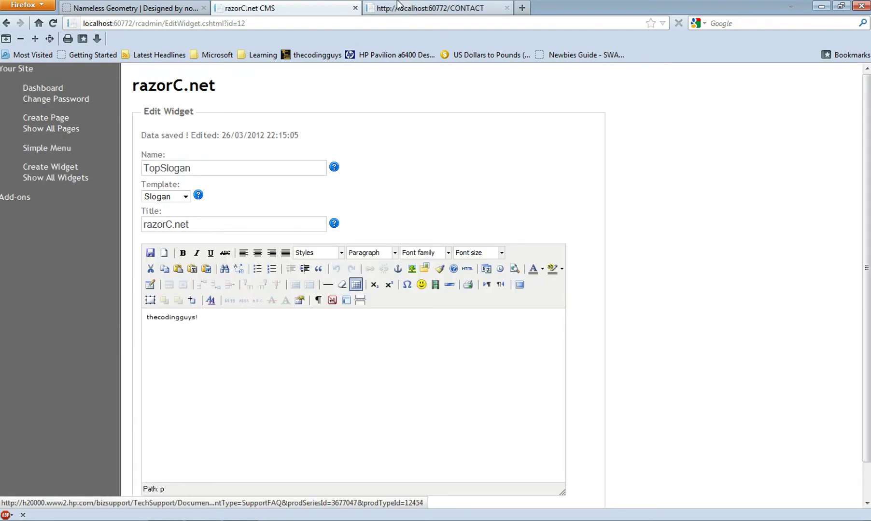
{"action": "left_click", "coordinate": [53, 23]}
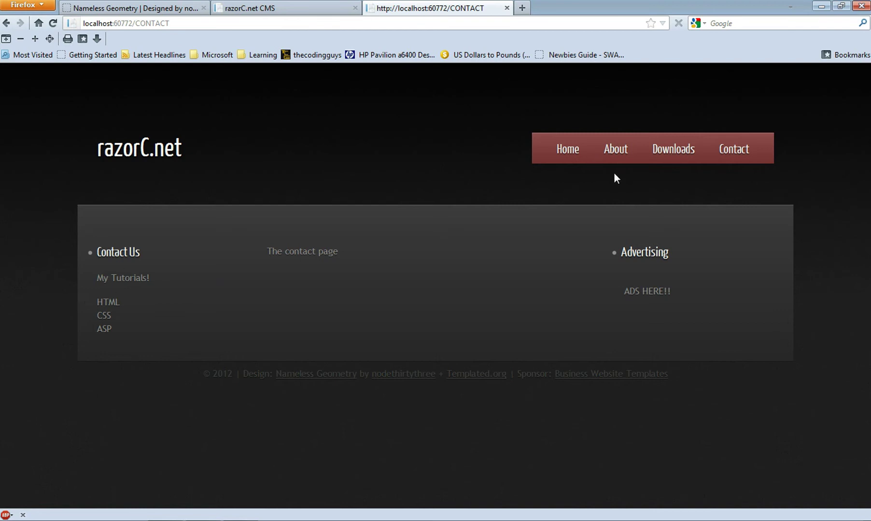
Visit the site's About, Downloads, Contact and Home pages, then go back to the CMS admin
{"action": "left_click", "coordinate": [615, 156]}
{"action": "left_click", "coordinate": [673, 155]}
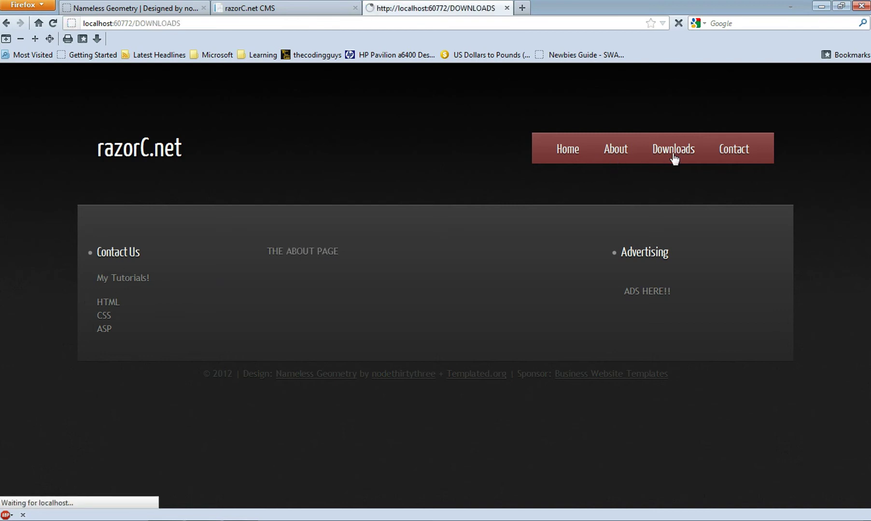
{"action": "left_click", "coordinate": [736, 154]}
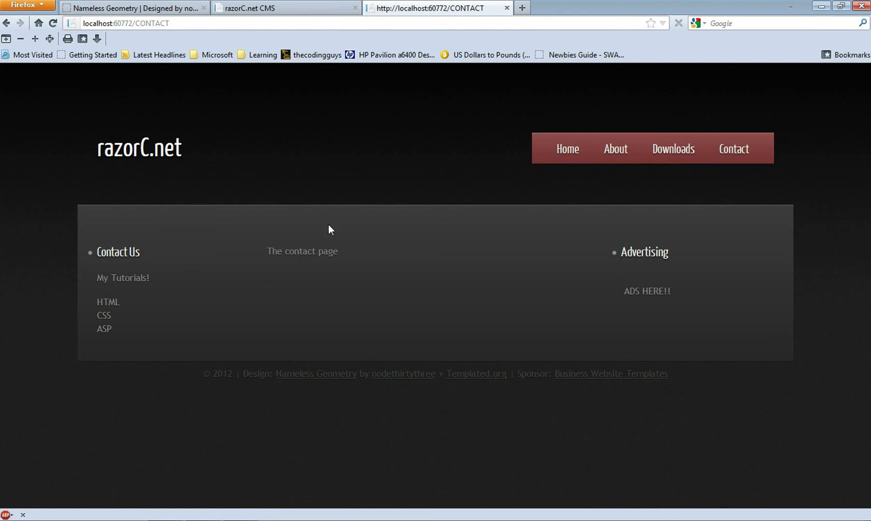
{"action": "left_click", "coordinate": [563, 149]}
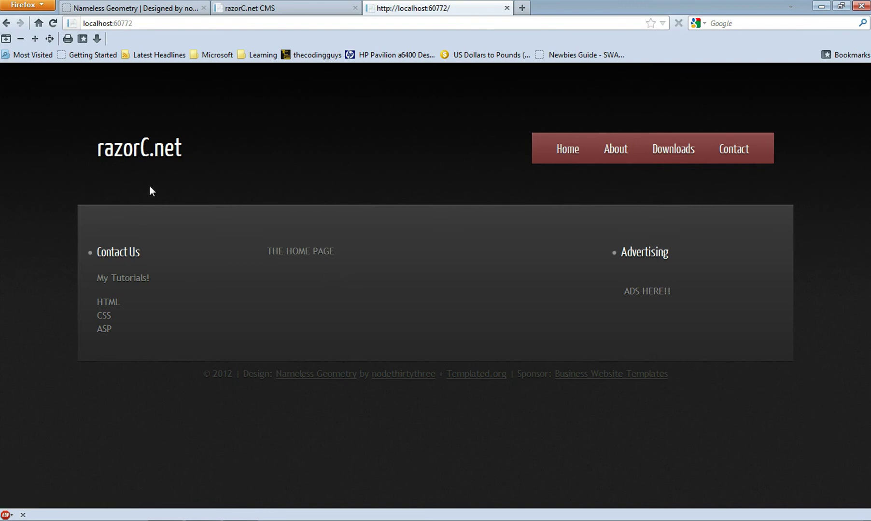
{"action": "left_click", "coordinate": [273, 7]}
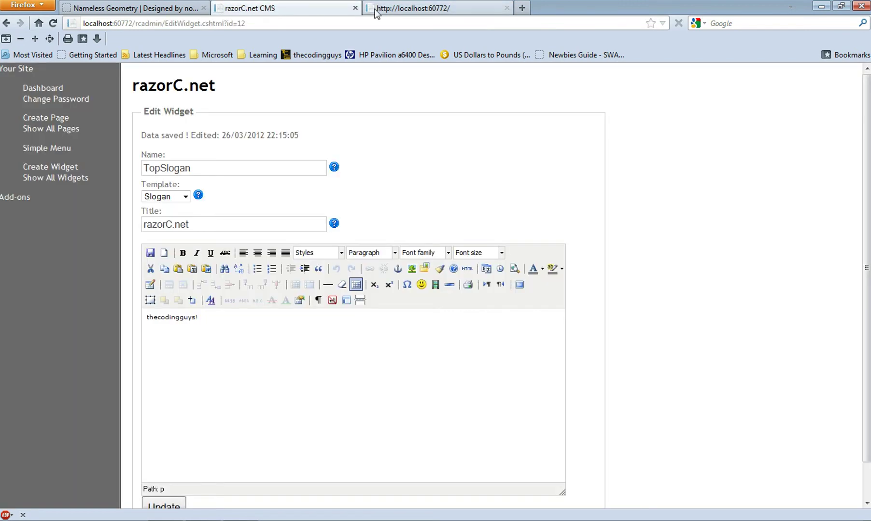
{"action": "left_click", "coordinate": [375, 9]}
{"action": "left_click", "coordinate": [574, 150]}
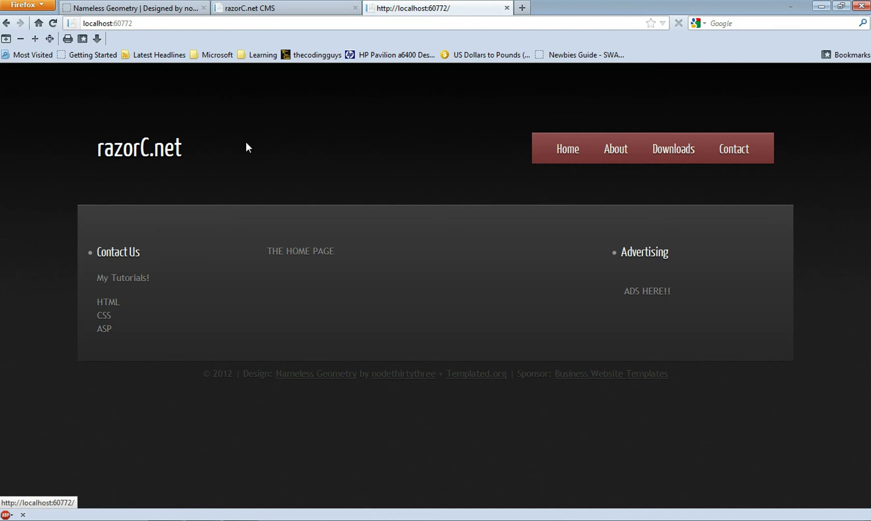
{"action": "left_click", "coordinate": [289, 8]}
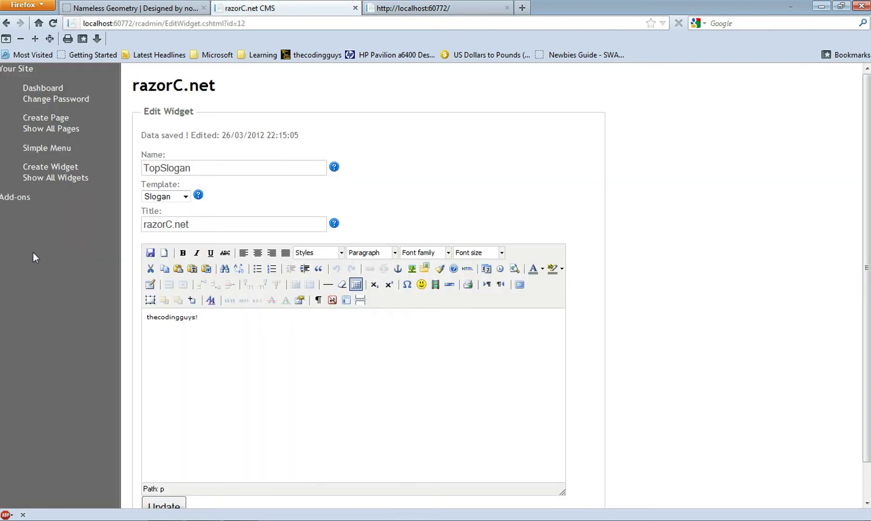
Open the TopSlogan widget and delete the slogan text from its body
{"action": "left_click", "coordinate": [55, 178]}
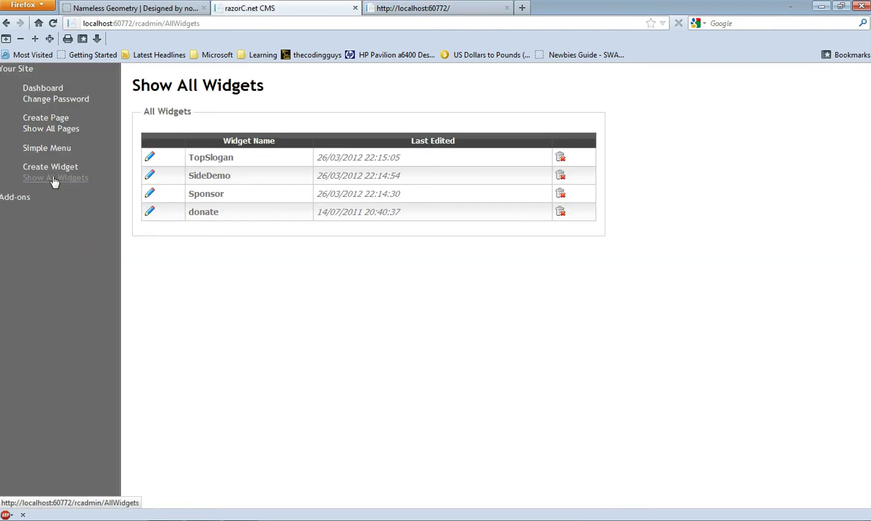
{"action": "left_click", "coordinate": [150, 157]}
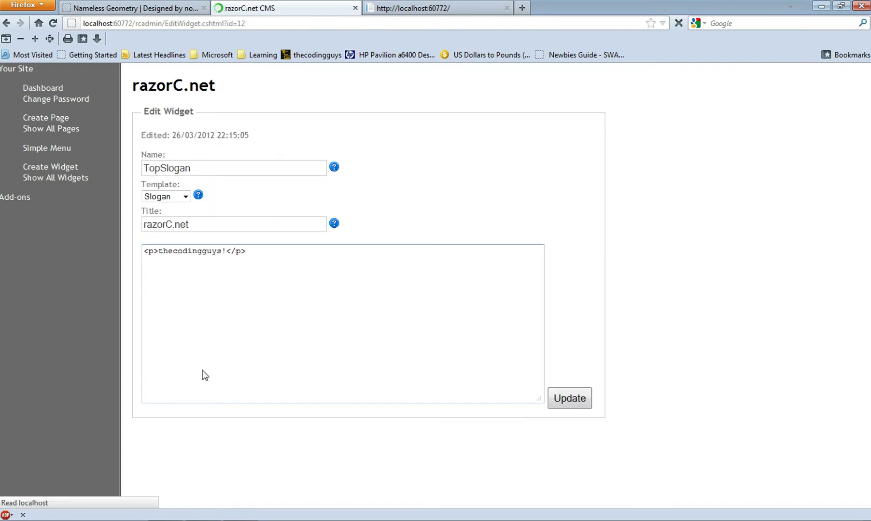
{"action": "left_click_drag", "start_coordinate": [352, 336], "coordinate": [1, 327]}
{"action": "key", "text": "Delete"}
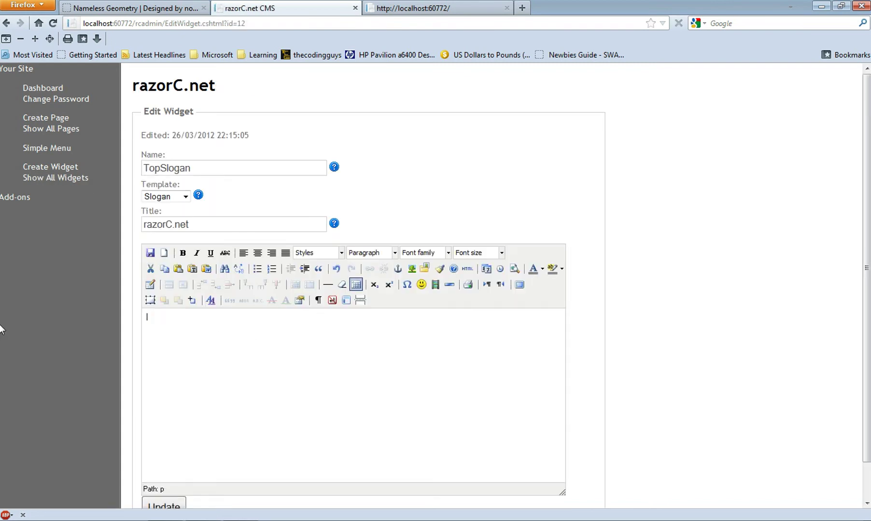
Change the TopSlogan title from razorC.net to thecodingguys and save the widget
{"action": "left_click_drag", "start_coordinate": [197, 224], "coordinate": [99, 228]}
{"action": "type", "text": "theco"}
{"action": "key", "text": "BackSpace"}
{"action": "type", "text": "codinguts"}
{"action": "key", "text": "BackSpace"}
{"action": "key", "text": "BackSpace"}
{"action": "type", "text": "ys"}
{"action": "scroll", "coordinate": [189, 453], "scroll_direction": "down", "scroll_amount": 1}
{"action": "left_click", "coordinate": [178, 463]}
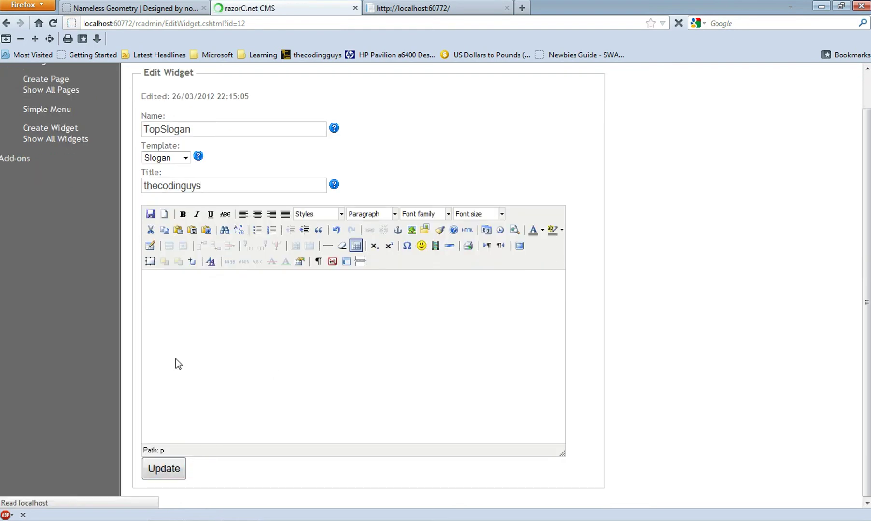
{"action": "left_click", "coordinate": [415, 8]}
Reload the live site to see the new header, then return to the CMS admin
{"action": "left_click", "coordinate": [53, 23]}
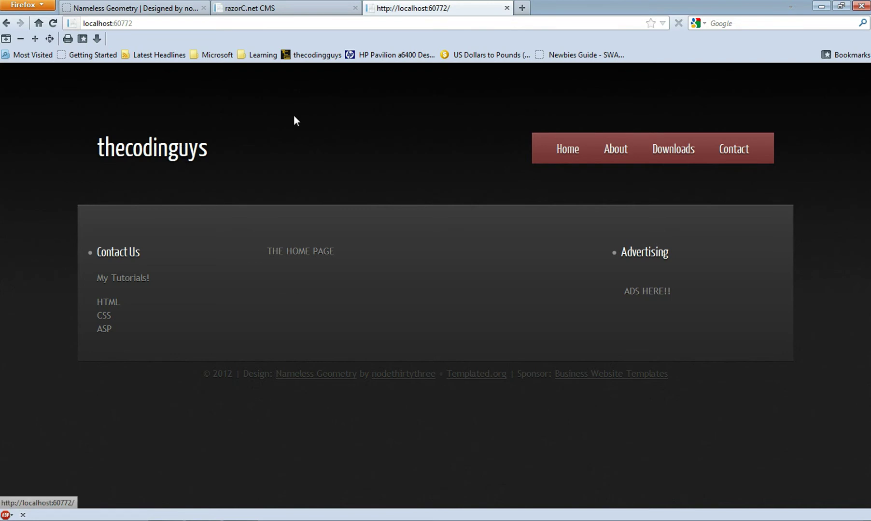
{"action": "left_click", "coordinate": [345, 9]}
{"action": "key", "text": "ctrl+Tab"}
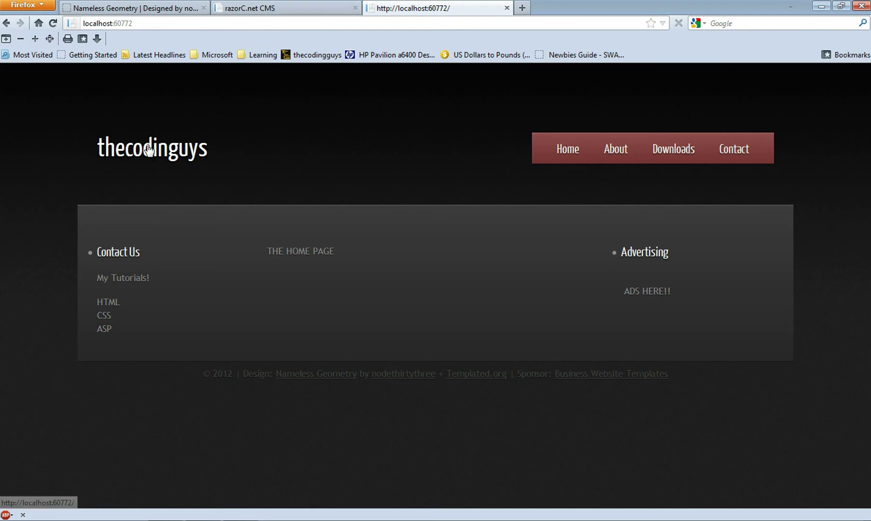
{"action": "left_click", "coordinate": [297, 6]}
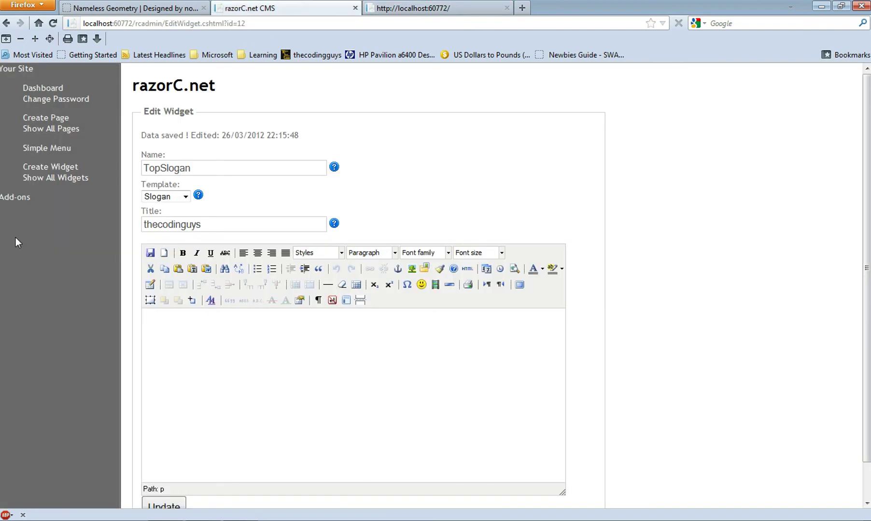
Create a new page named HTML copied from the default page
{"action": "left_click", "coordinate": [72, 179]}
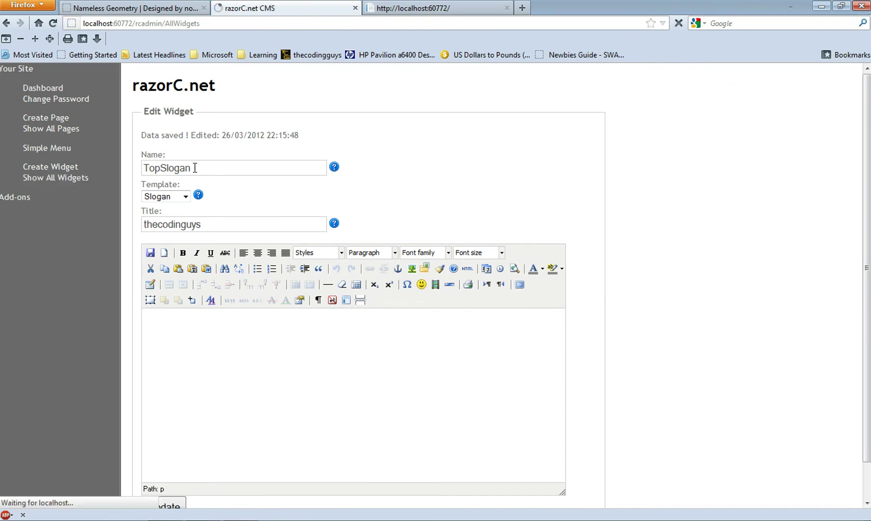
{"action": "left_click", "coordinate": [423, 8]}
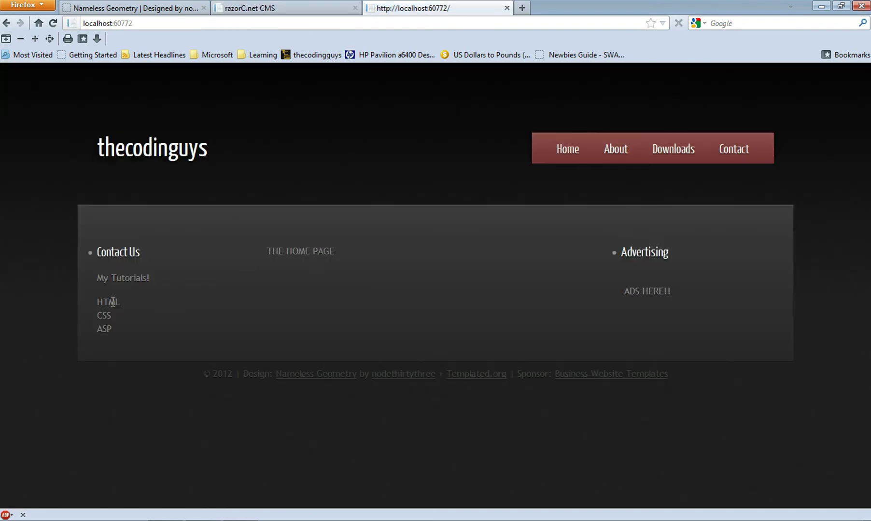
{"action": "left_click", "coordinate": [278, 10]}
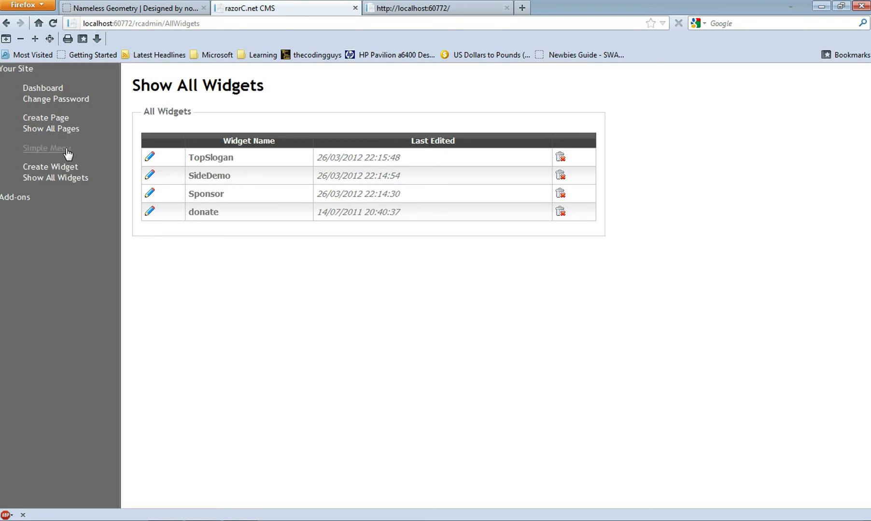
{"action": "left_click", "coordinate": [57, 118]}
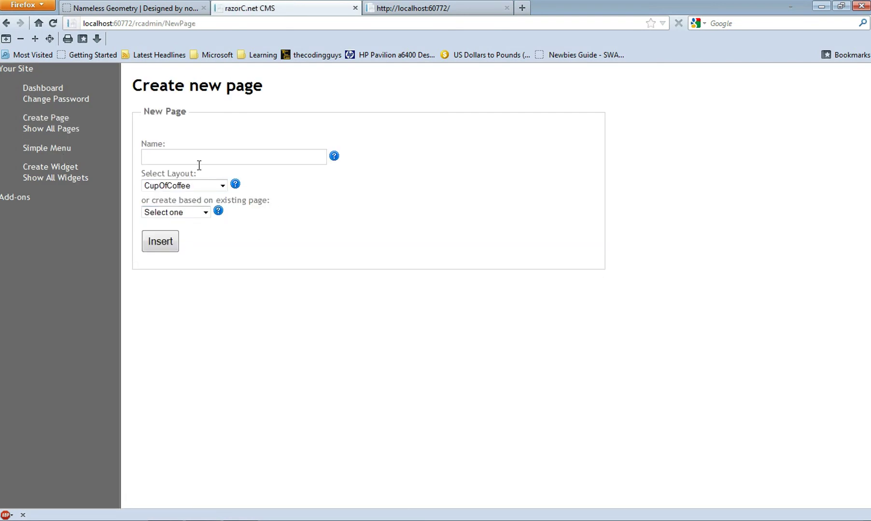
{"action": "type", "text": "HTML"}
{"action": "left_click", "coordinate": [194, 211]}
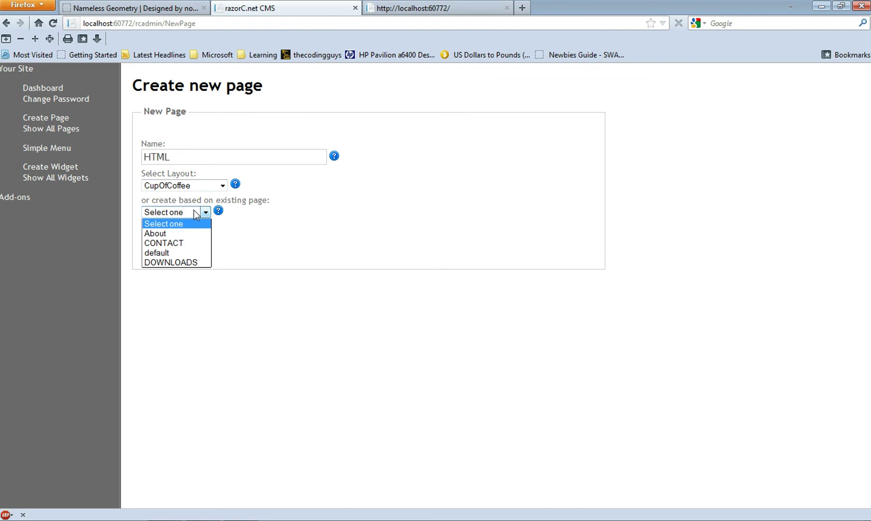
{"action": "left_click", "coordinate": [180, 252]}
{"action": "left_click", "coordinate": [158, 245]}
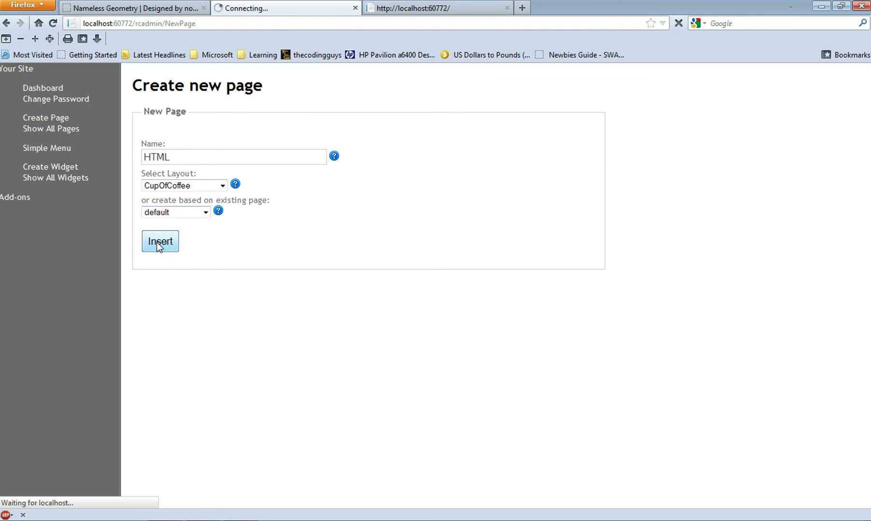
Check the page list and live site, then return to the list of all widgets
{"action": "left_click", "coordinate": [54, 132]}
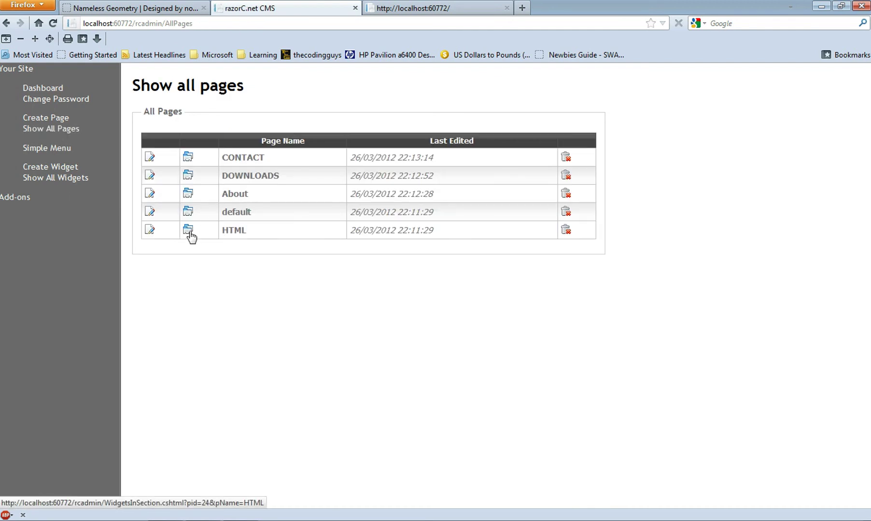
{"action": "left_click", "coordinate": [424, 7]}
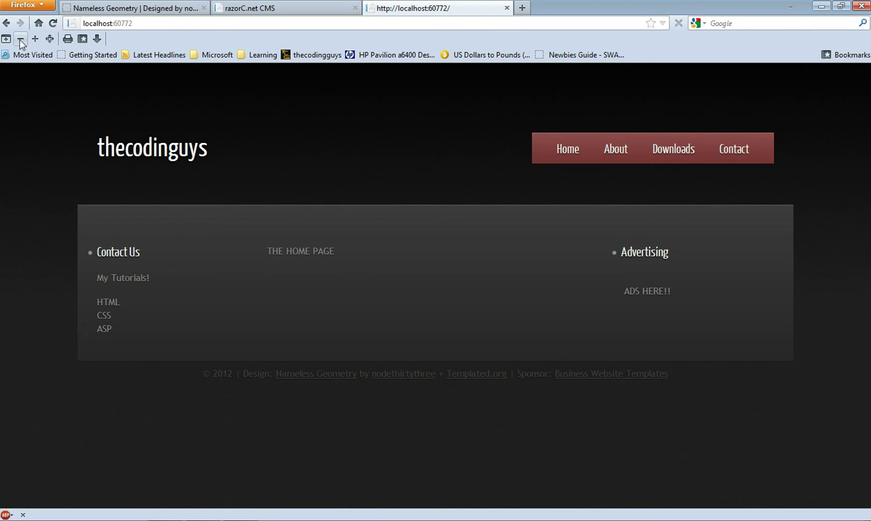
{"action": "left_click", "coordinate": [247, 8]}
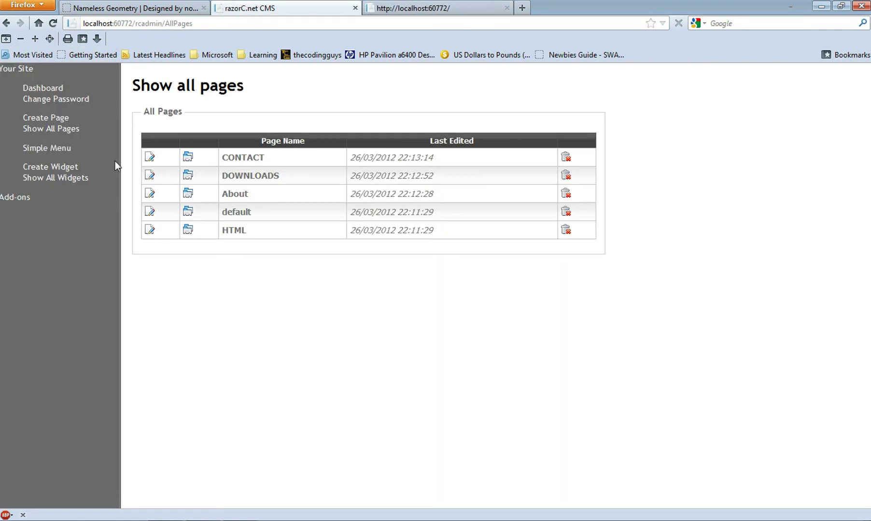
{"action": "left_click", "coordinate": [66, 183]}
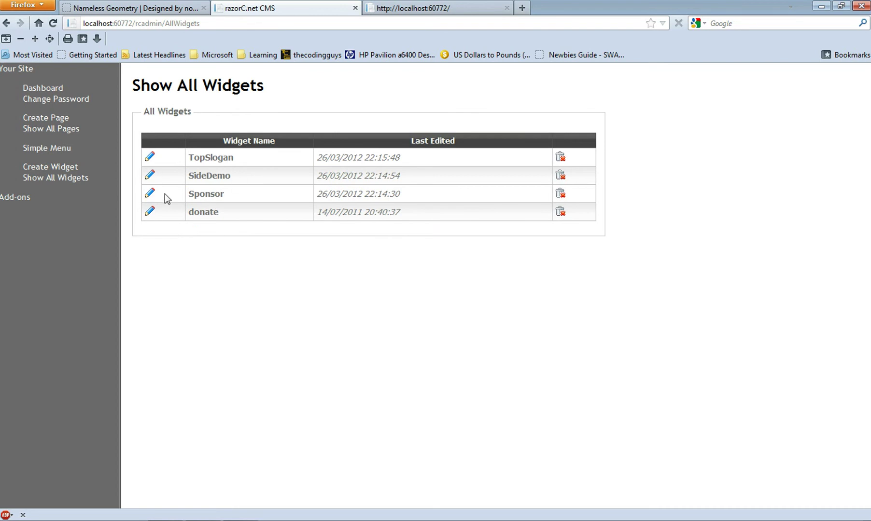
Link the word HTML in the SideDemo widget to ../HTML and save the widget
{"action": "left_click", "coordinate": [150, 175]}
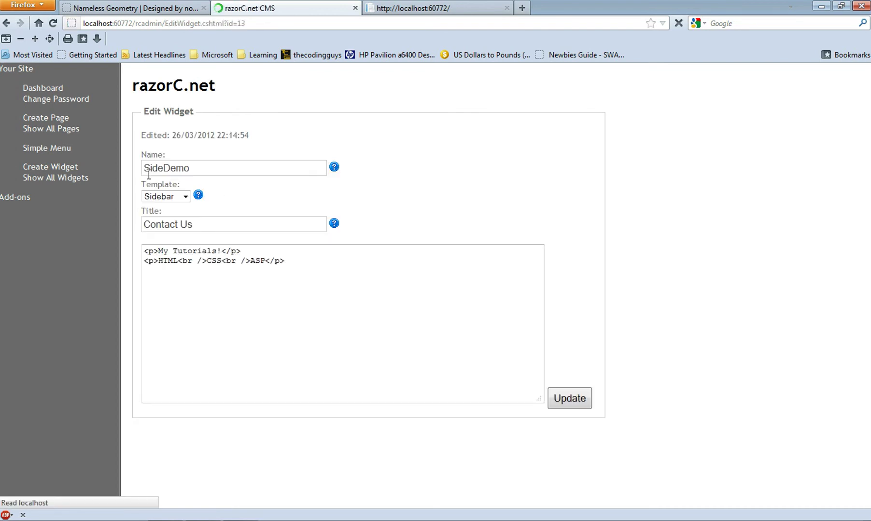
{"action": "left_click_drag", "start_coordinate": [181, 330], "coordinate": [146, 331]}
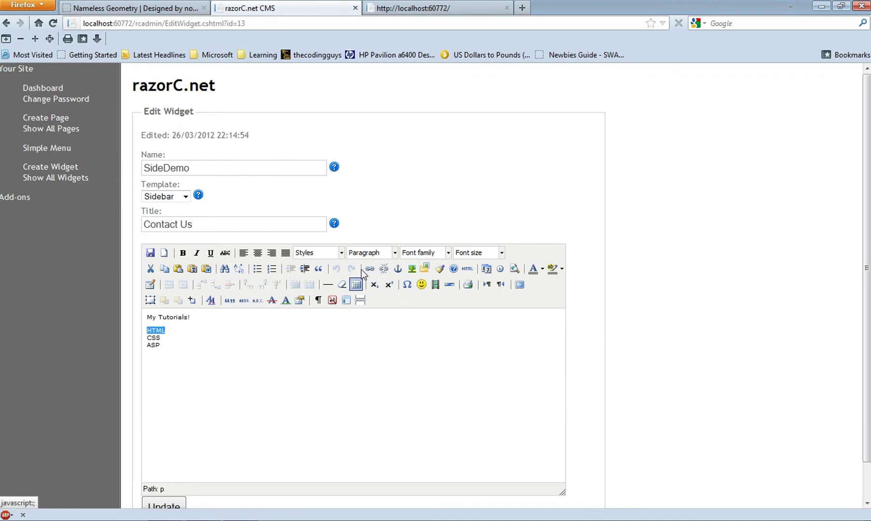
{"action": "left_click", "coordinate": [369, 270]}
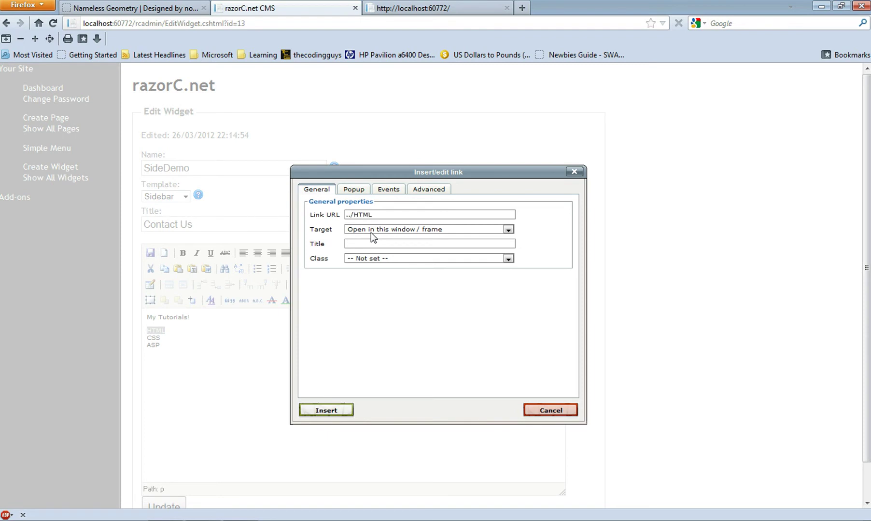
{"action": "left_click", "coordinate": [321, 411]}
{"action": "scroll", "coordinate": [278, 404], "scroll_direction": "down", "scroll_amount": 1}
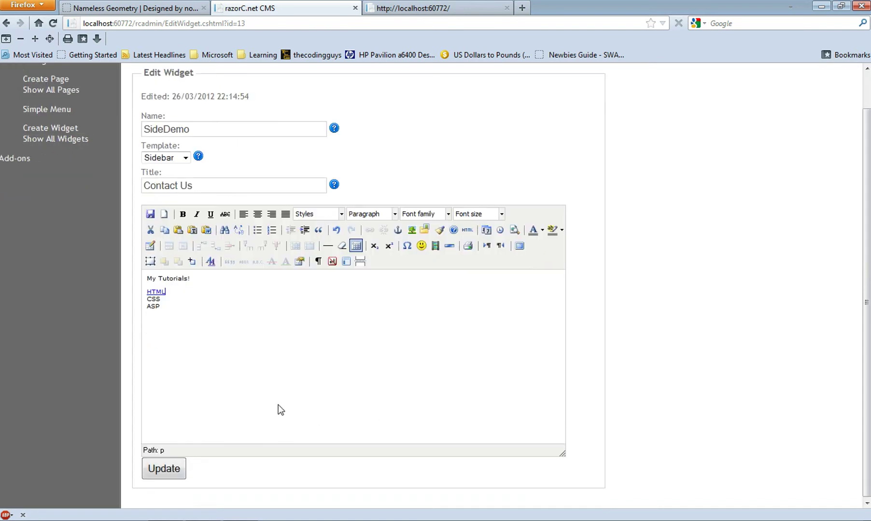
{"action": "left_click", "coordinate": [182, 463]}
Reload the live site and follow the new sidebar HTML link
{"action": "left_click", "coordinate": [382, 8]}
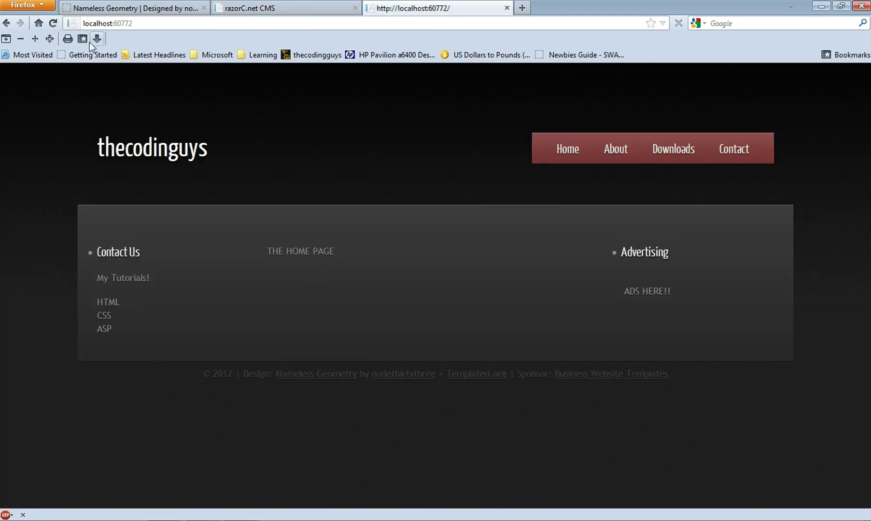
{"action": "left_click", "coordinate": [53, 24]}
{"action": "left_click", "coordinate": [109, 304]}
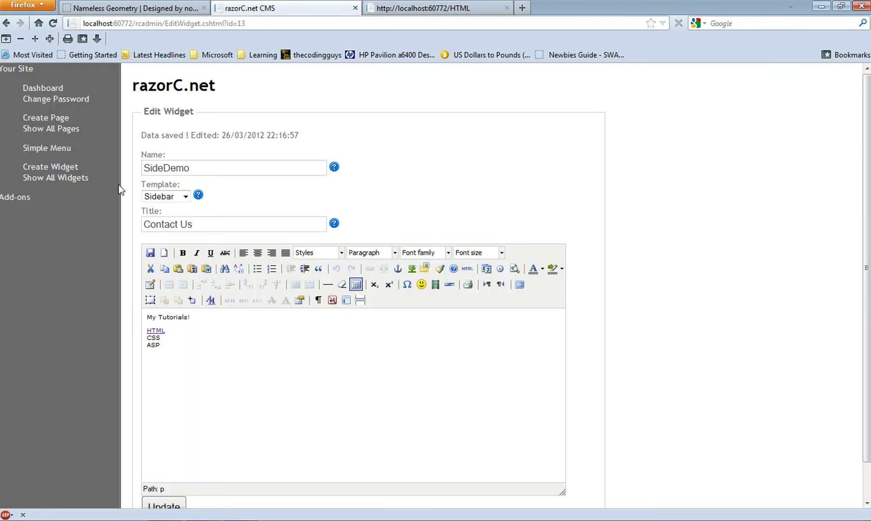
Replace the HTML page's THE HOME PAGE text with THE HTML PAGE and save it
{"action": "left_click", "coordinate": [53, 129]}
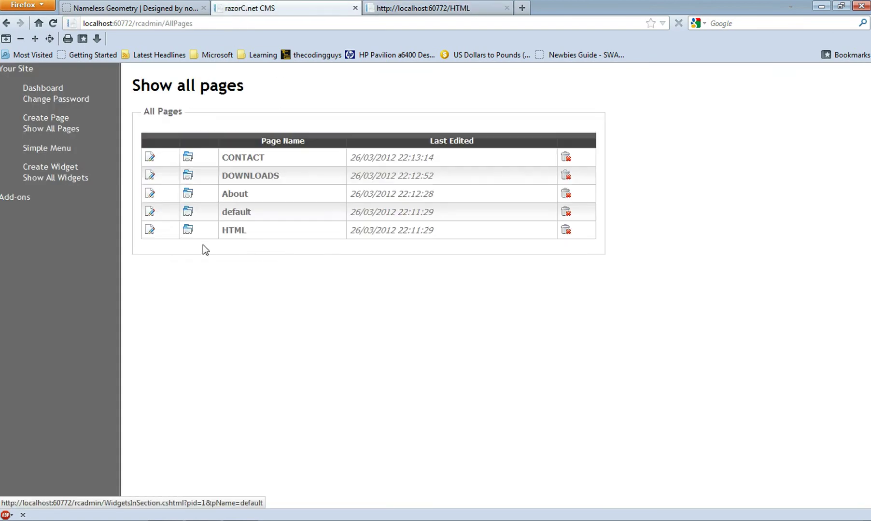
{"action": "left_click", "coordinate": [149, 230]}
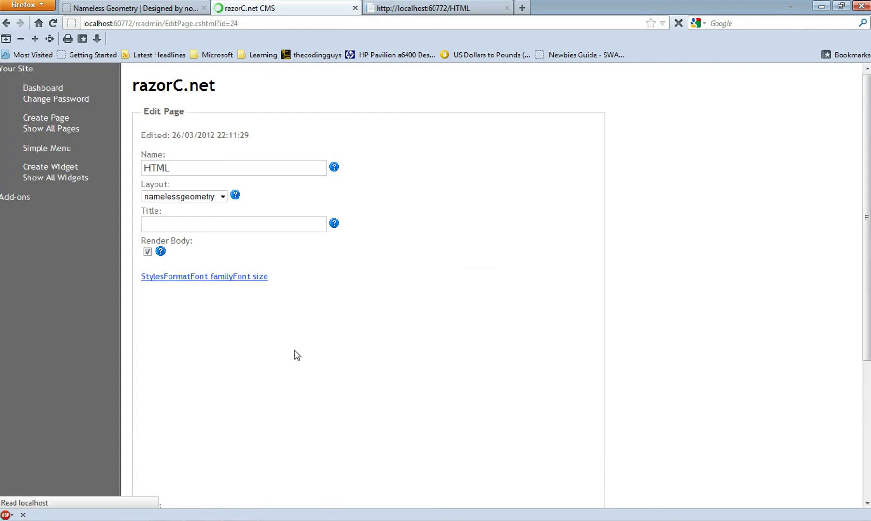
{"action": "left_click_drag", "start_coordinate": [381, 361], "coordinate": [21, 345]}
{"action": "type", "text": "T"}
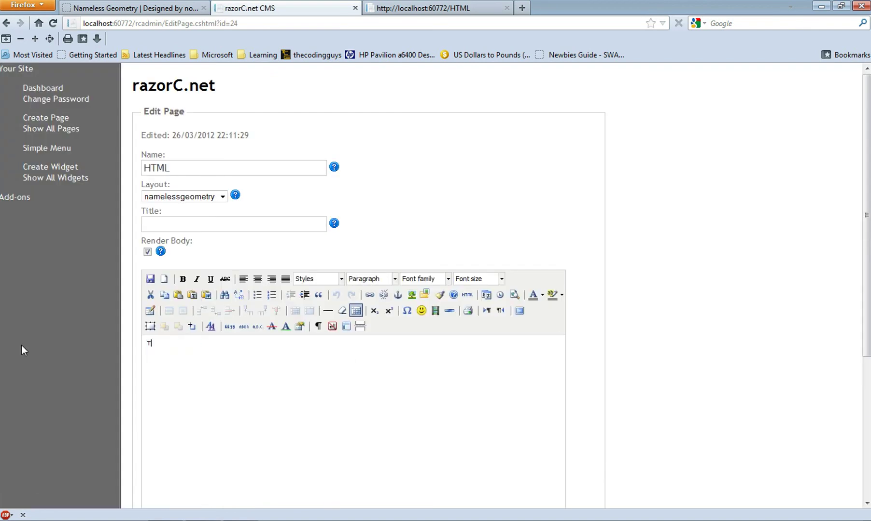
{"action": "type", "text": "HE HTML "}
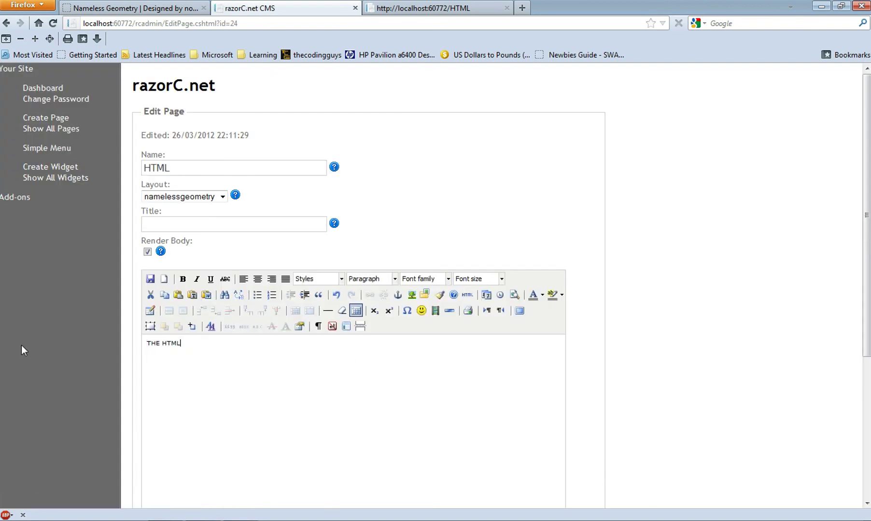
{"action": "type", "text": "PAGE"}
{"action": "scroll", "coordinate": [59, 402], "scroll_direction": "down", "scroll_amount": 3}
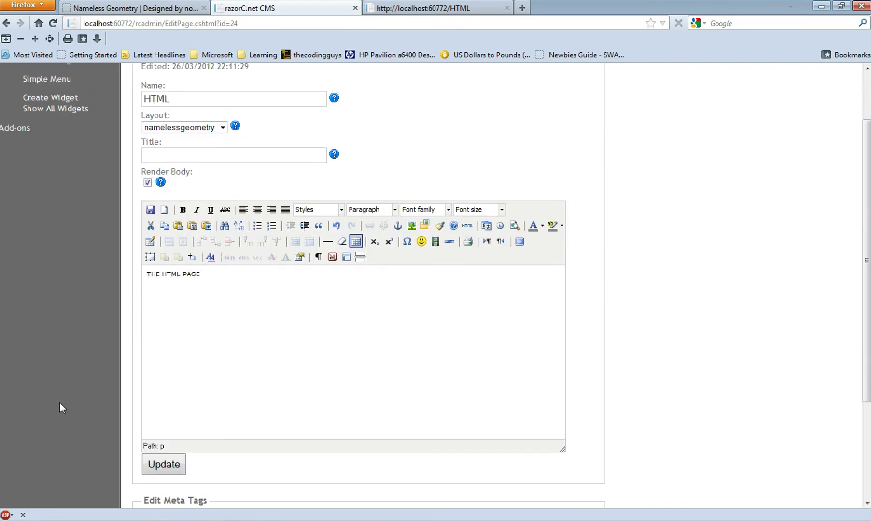
{"action": "left_click", "coordinate": [163, 466]}
From the home page, open the HTML page via the sidebar link and inspect its text
{"action": "left_click", "coordinate": [386, 8]}
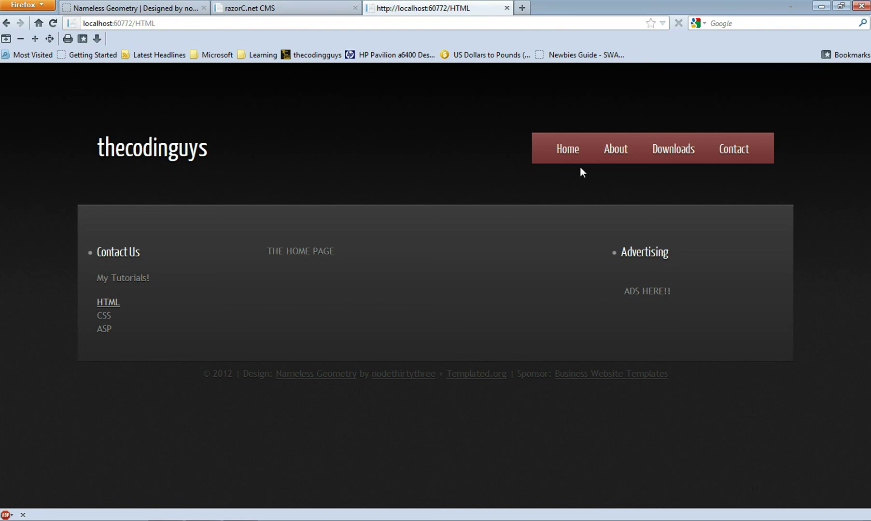
{"action": "left_click", "coordinate": [572, 151]}
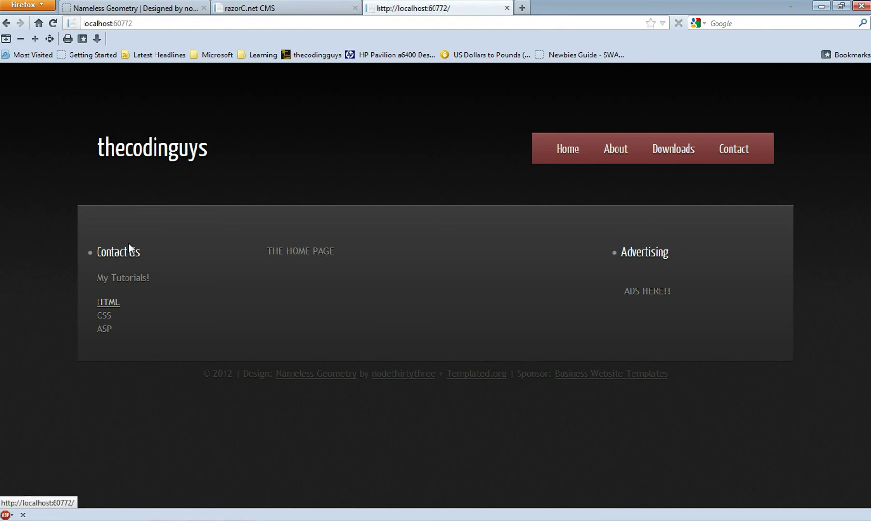
{"action": "left_click", "coordinate": [108, 304]}
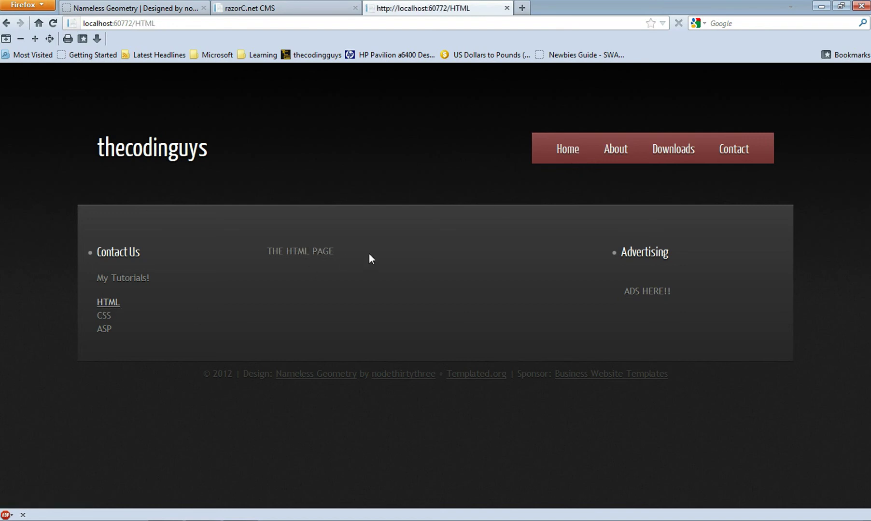
{"action": "left_click_drag", "start_coordinate": [369, 253], "coordinate": [266, 252]}
{"action": "left_click", "coordinate": [355, 252]}
{"action": "left_click_drag", "start_coordinate": [101, 252], "coordinate": [128, 273]}
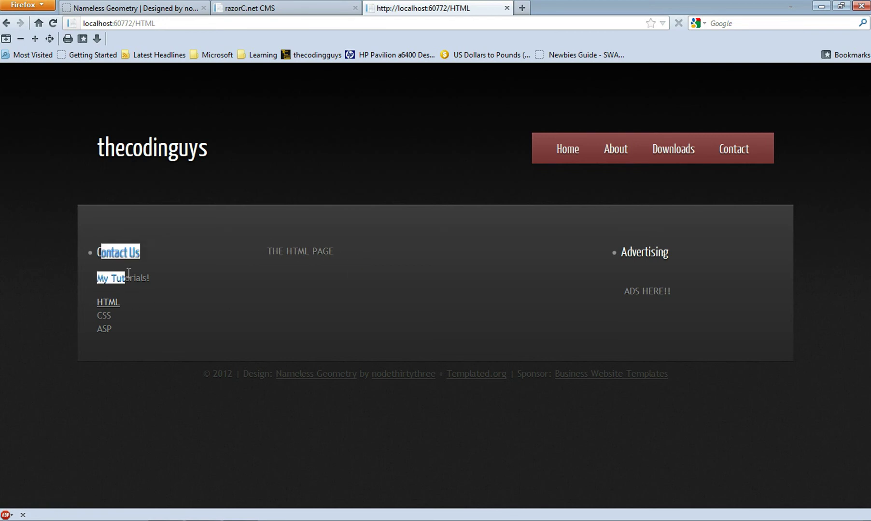
{"action": "left_click", "coordinate": [128, 273]}
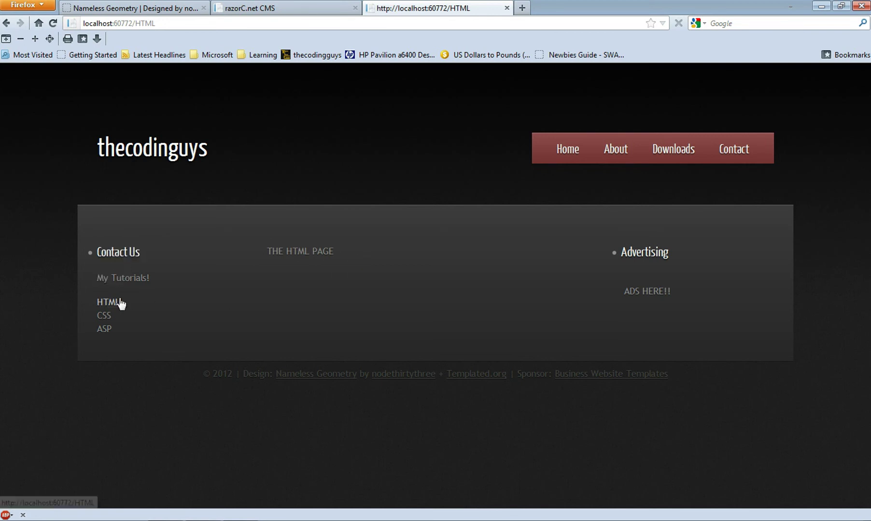
Visit Home, About, Downloads, Contact and the HTML page, ending on About
{"action": "left_click", "coordinate": [567, 150]}
{"action": "left_click", "coordinate": [622, 153]}
{"action": "left_click", "coordinate": [681, 155]}
{"action": "left_click", "coordinate": [734, 155]}
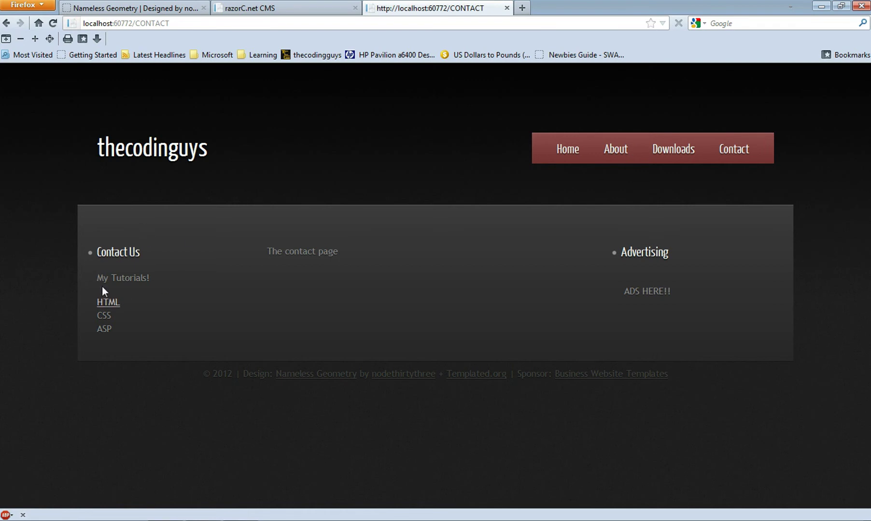
{"action": "left_click", "coordinate": [104, 302]}
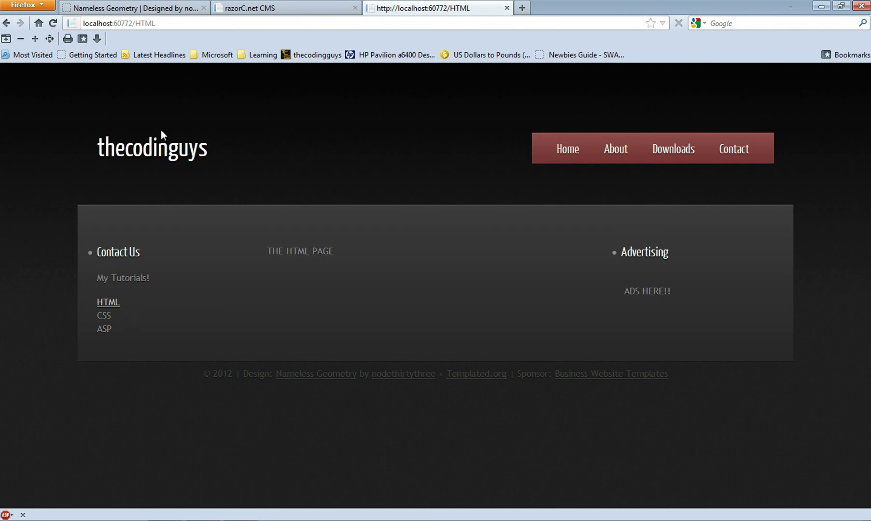
{"action": "left_click", "coordinate": [568, 151]}
{"action": "left_click", "coordinate": [621, 149]}
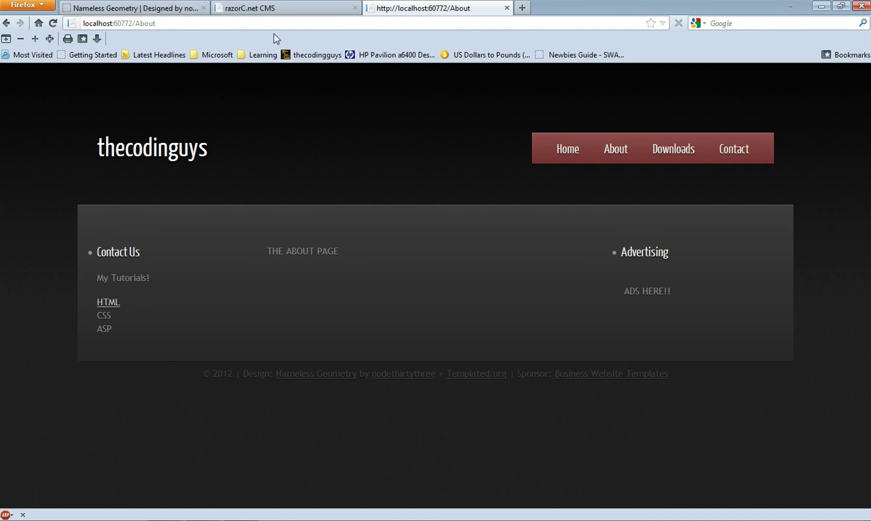
From the CMS page list, delete the SideDemo widget from the HTML page's sections
{"action": "left_click", "coordinate": [273, 9]}
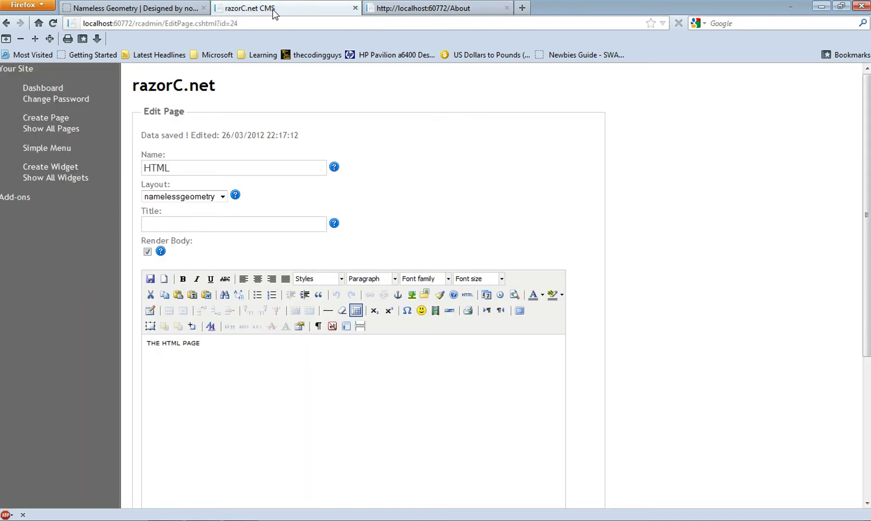
{"action": "left_click", "coordinate": [61, 136]}
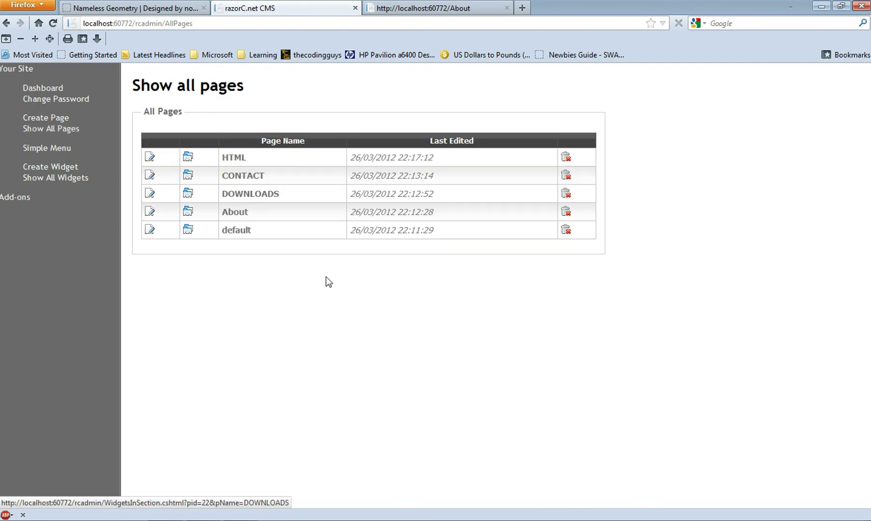
{"action": "left_click", "coordinate": [188, 157]}
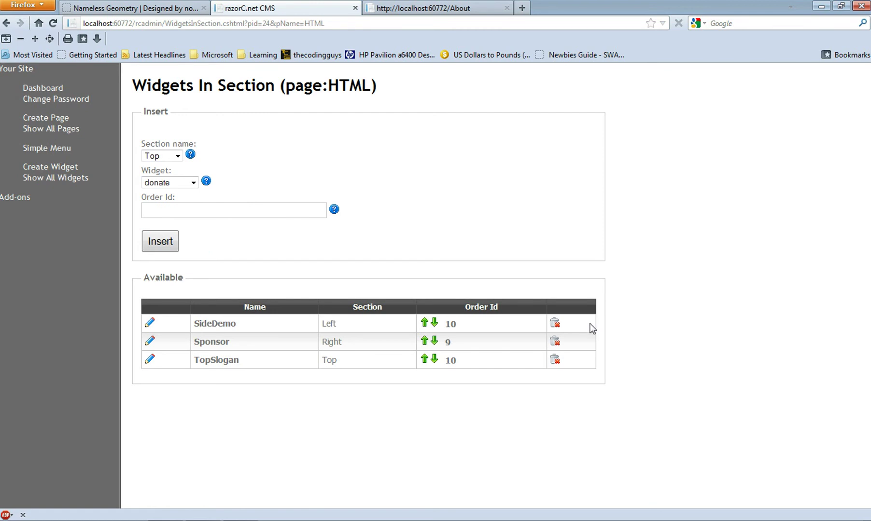
{"action": "left_click", "coordinate": [555, 324]}
{"action": "left_click", "coordinate": [418, 250]}
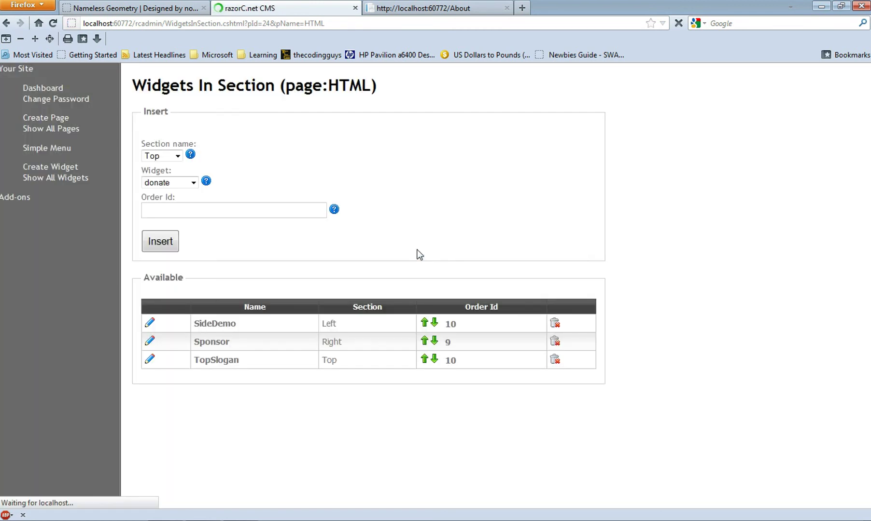
Create a new widget named HTML using the HTML template
{"action": "left_click", "coordinate": [69, 172]}
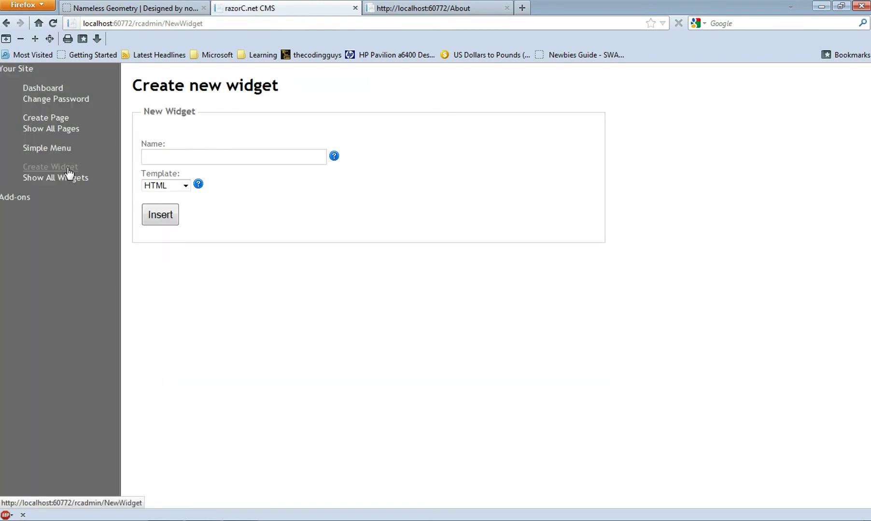
{"action": "left_click", "coordinate": [166, 160]}
{"action": "type", "text": "HTML"}
{"action": "left_click", "coordinate": [164, 186]}
{"action": "left_click", "coordinate": [164, 186]}
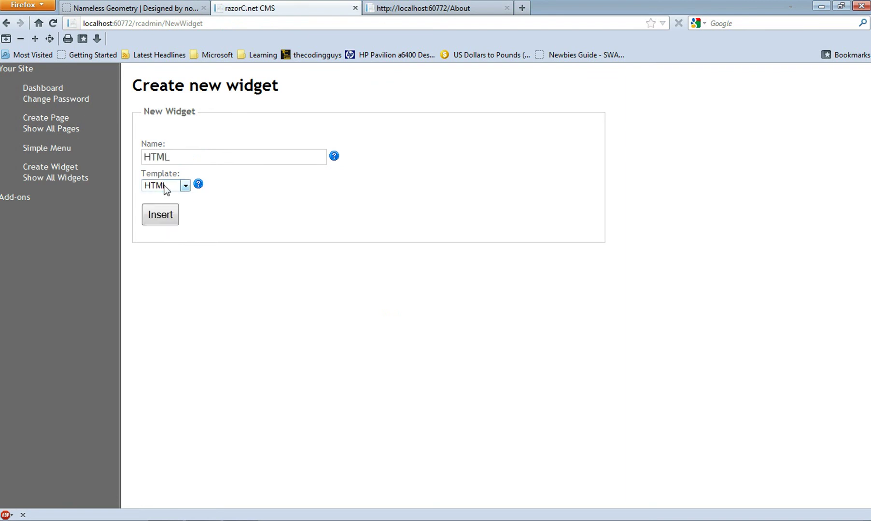
{"action": "left_click", "coordinate": [164, 186]}
{"action": "left_click", "coordinate": [164, 186]}
{"action": "left_click", "coordinate": [165, 216]}
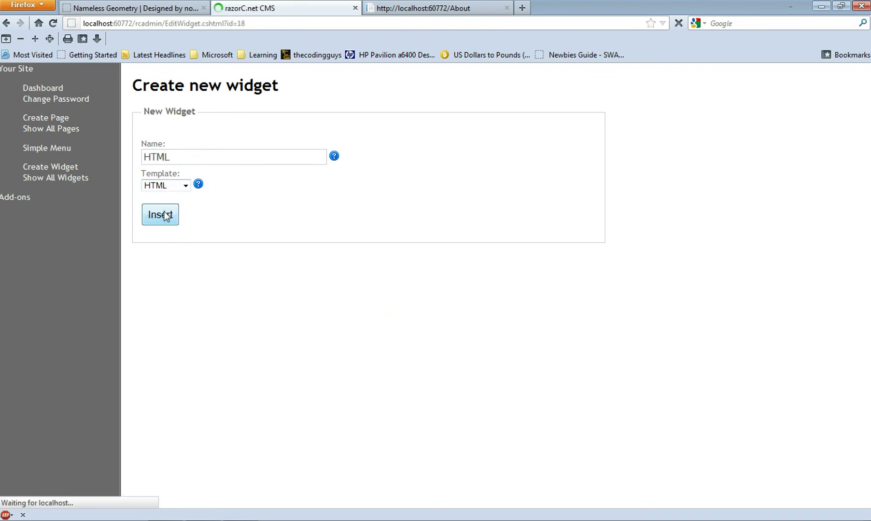
Replace the placeholder with lines HTML BASIC:, Paragraphs, Fonts, Headings and save the widget
{"action": "key", "text": "ctrl+a"}
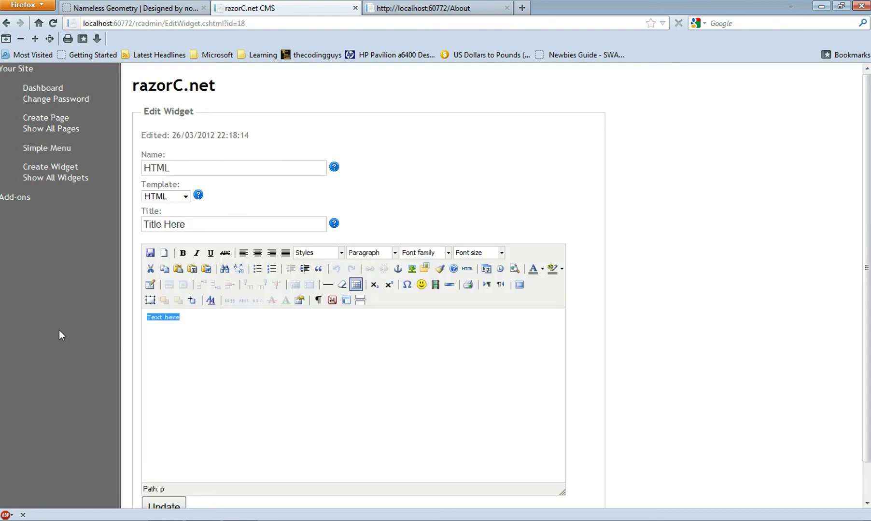
{"action": "type", "text": "HTML BASIC"}
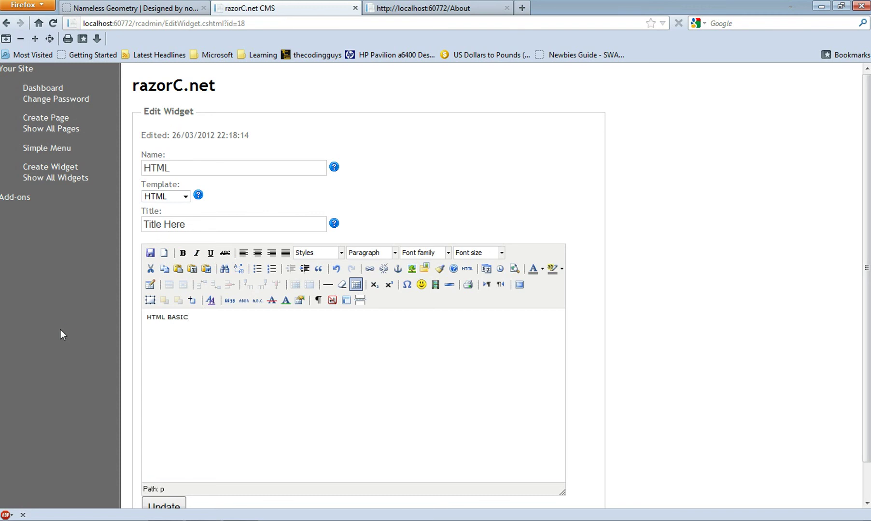
{"action": "type", "text": ":"}
{"action": "key", "text": "Return"}
{"action": "type", "text": "Paragraphs"}
{"action": "key", "text": "Return"}
{"action": "type", "text": "F"}
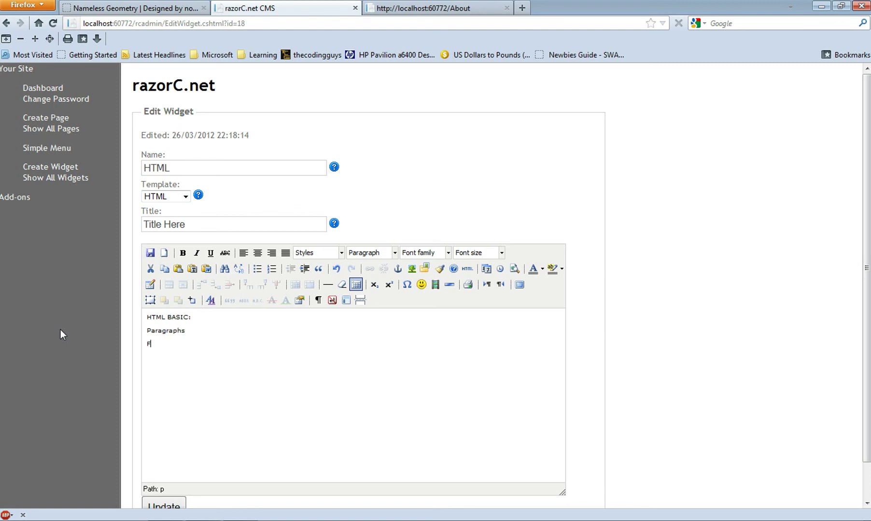
{"action": "type", "text": "onts"}
{"action": "key", "text": "Return"}
{"action": "type", "text": "Heaid"}
{"action": "key", "text": "BackSpace"}
{"action": "key", "text": "BackSpace"}
{"action": "type", "text": "dings"}
{"action": "key", "text": "Return"}
{"action": "scroll", "coordinate": [142, 416], "scroll_direction": "down", "scroll_amount": 2}
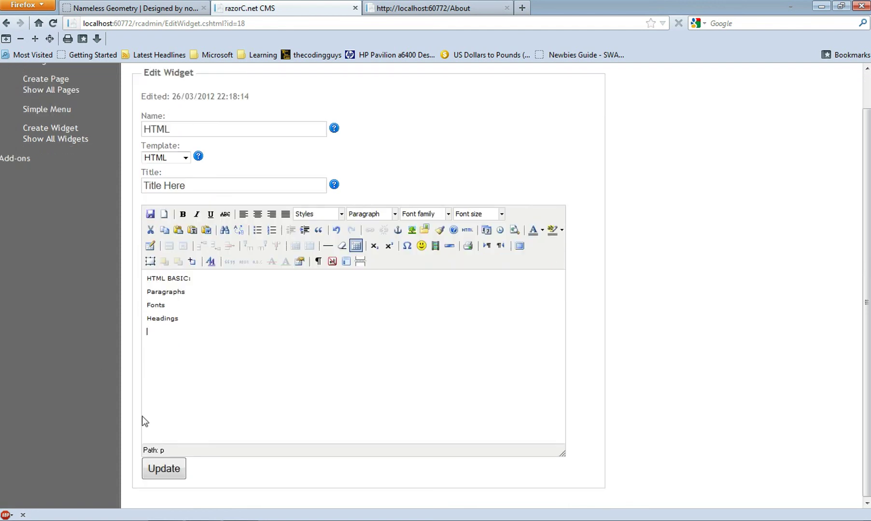
{"action": "left_click", "coordinate": [155, 465]}
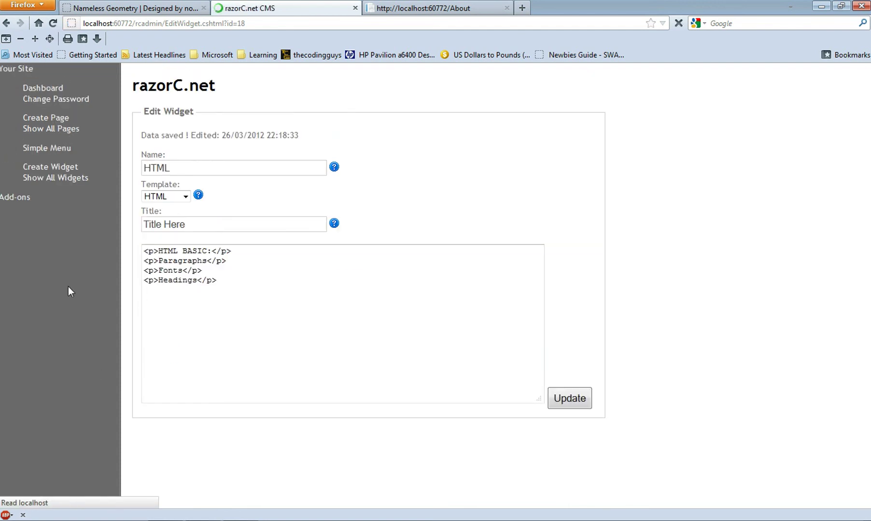
Insert the HTML widget into the HTML page's Left section with Order Id 10, then view the live site
{"action": "left_click", "coordinate": [53, 129]}
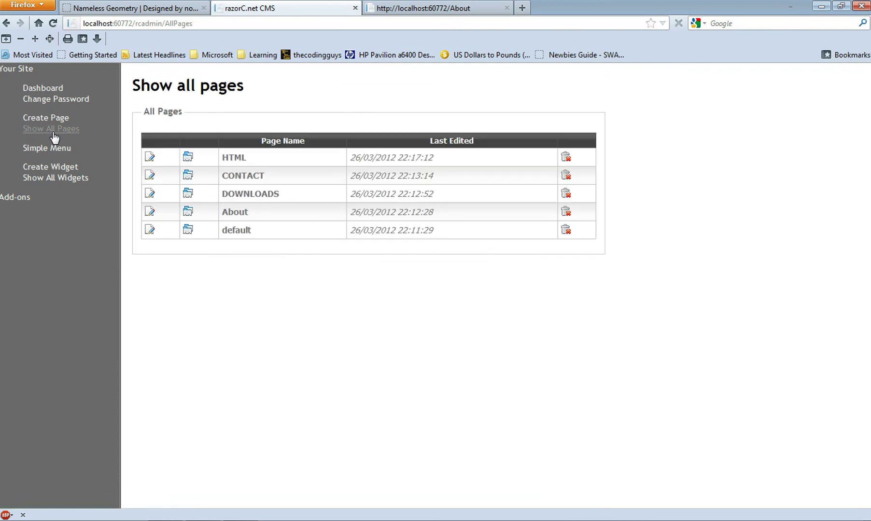
{"action": "left_click", "coordinate": [187, 164]}
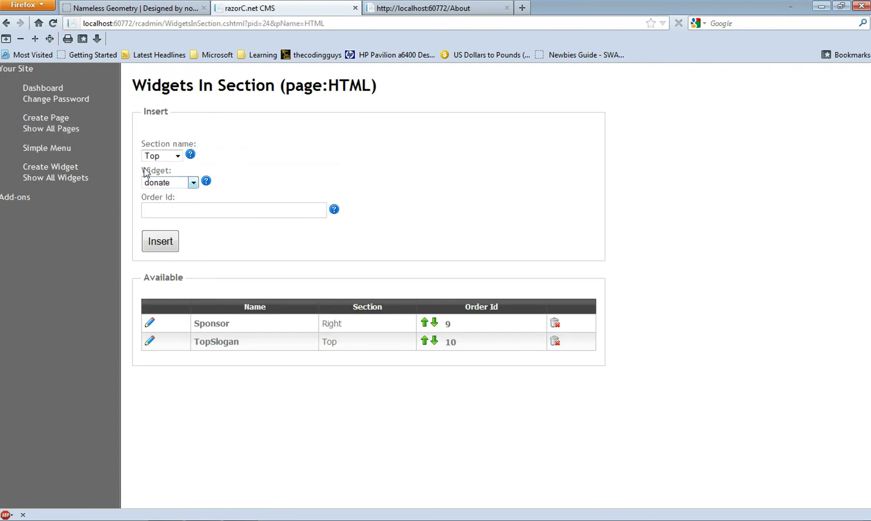
{"action": "left_click", "coordinate": [156, 160]}
{"action": "left_click", "coordinate": [157, 176]}
{"action": "left_click", "coordinate": [159, 182]}
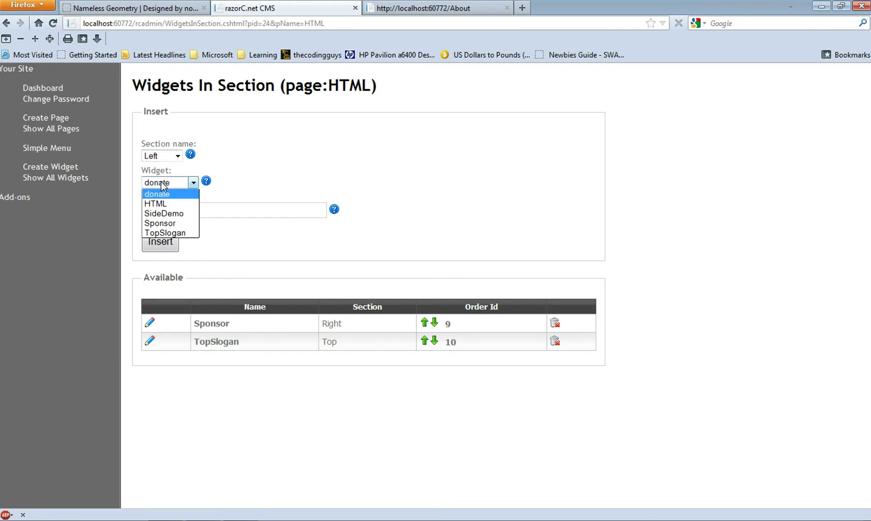
{"action": "left_click", "coordinate": [162, 203]}
{"action": "left_click", "coordinate": [159, 206]}
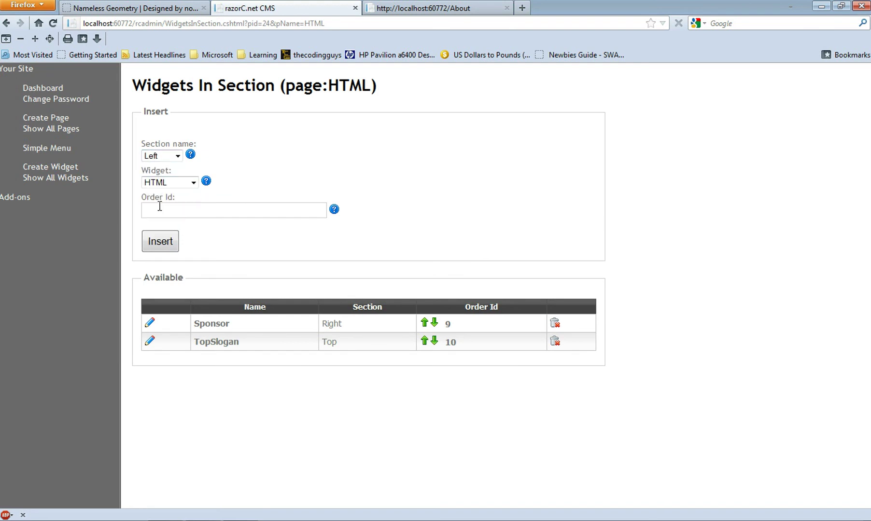
{"action": "type", "text": "10"}
{"action": "key", "text": "Escape"}
{"action": "left_click", "coordinate": [159, 244]}
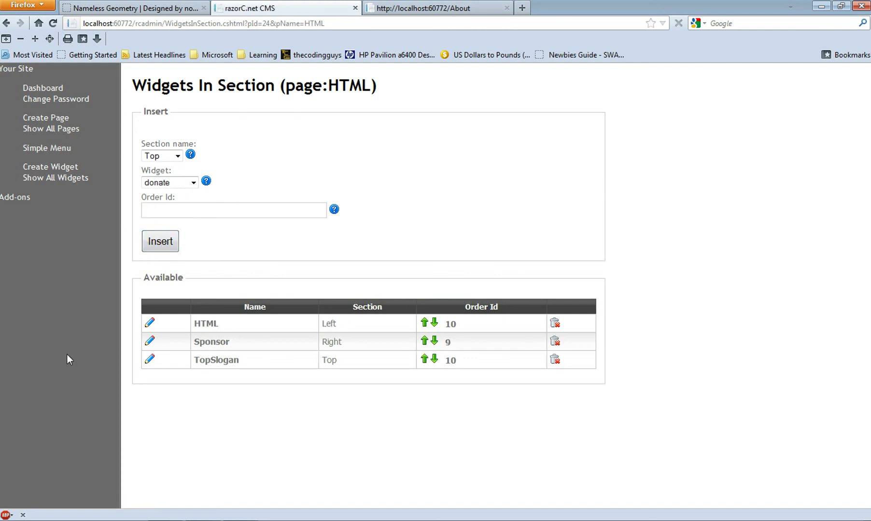
{"action": "left_click", "coordinate": [420, 8]}
Reload the live site and open the HTML page to check its HTML BASIC: sidebar list
{"action": "left_click", "coordinate": [53, 23]}
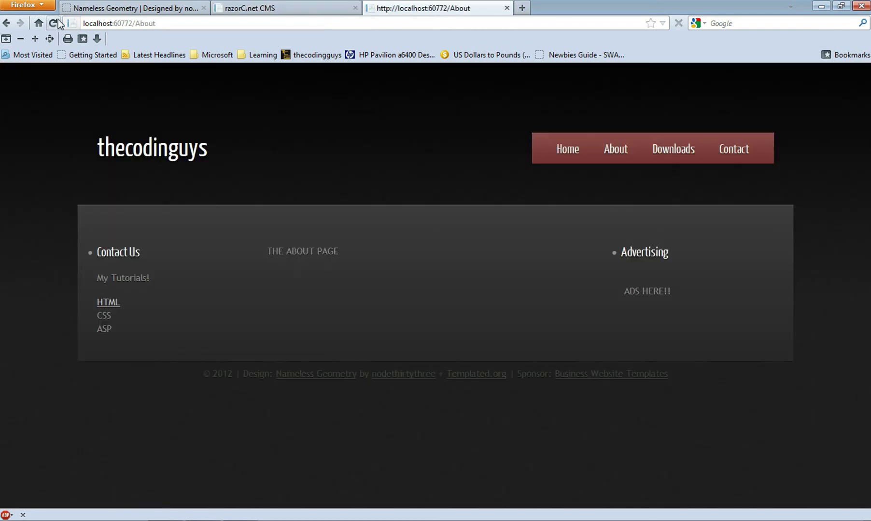
{"action": "left_click", "coordinate": [108, 302]}
{"action": "left_click_drag", "start_coordinate": [87, 246], "coordinate": [149, 251]}
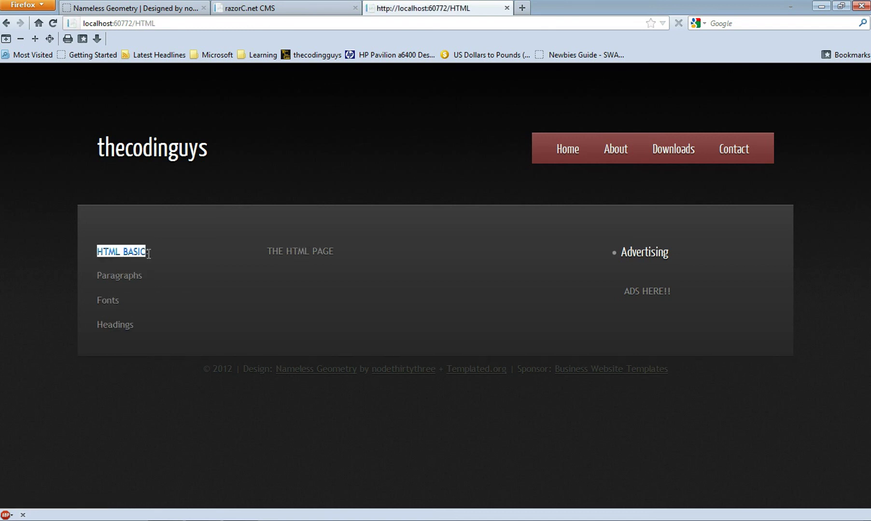
{"action": "left_click", "coordinate": [111, 272]}
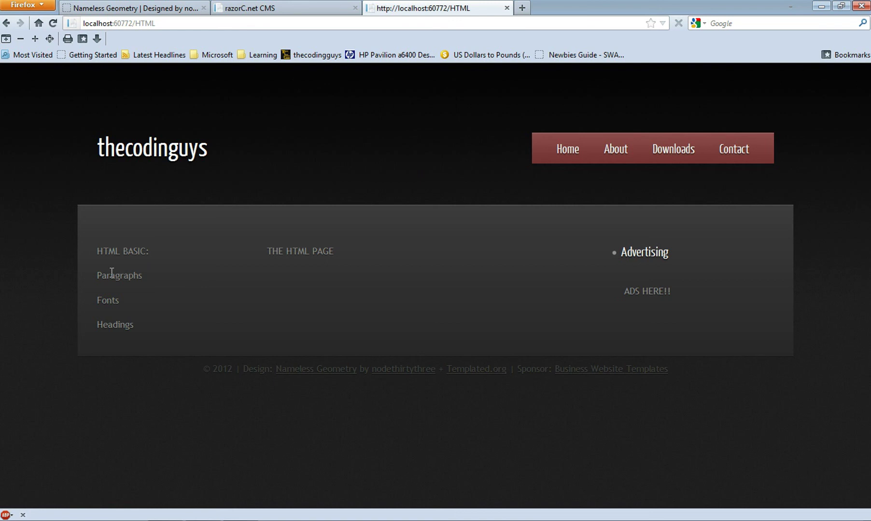
Return to the CMS admin's Widgets In Section screen for the HTML page
{"action": "left_click", "coordinate": [270, 8]}
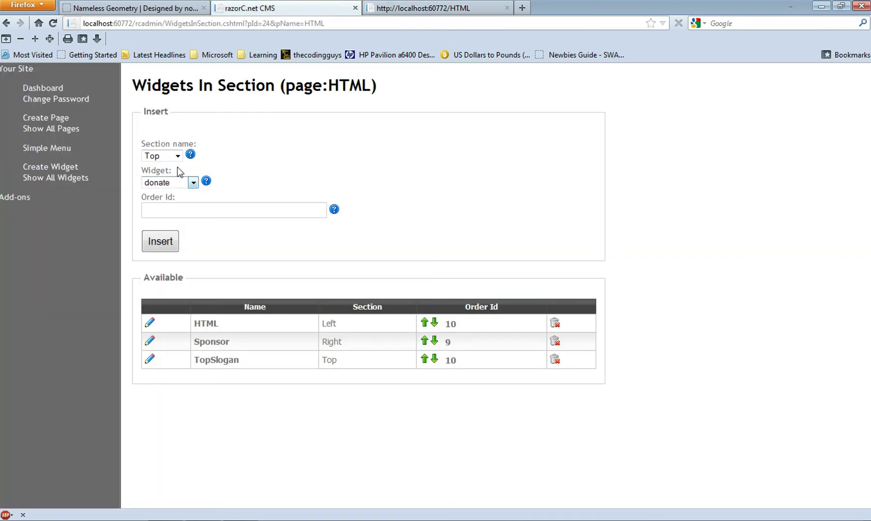
{"action": "left_click", "coordinate": [415, 5]}
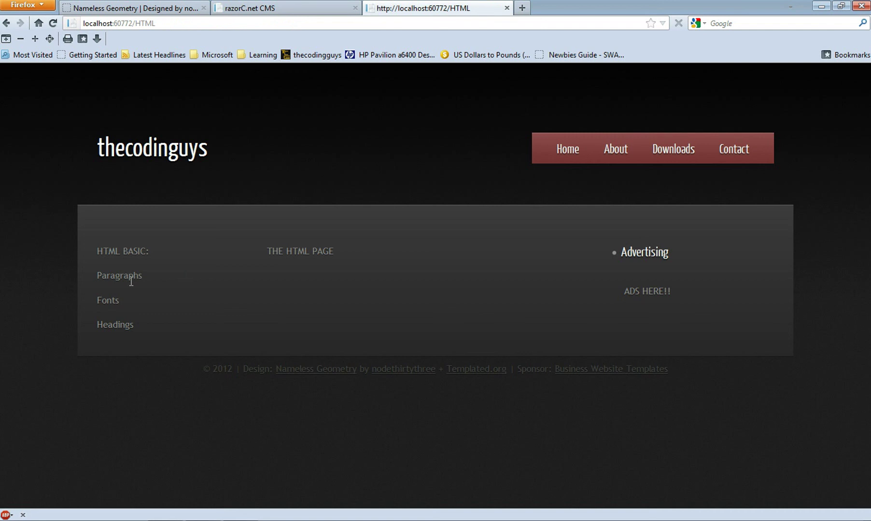
{"action": "left_click", "coordinate": [260, 8]}
Open the Create new page form, leaving 'create based on existing page' unselected
{"action": "left_click", "coordinate": [67, 121]}
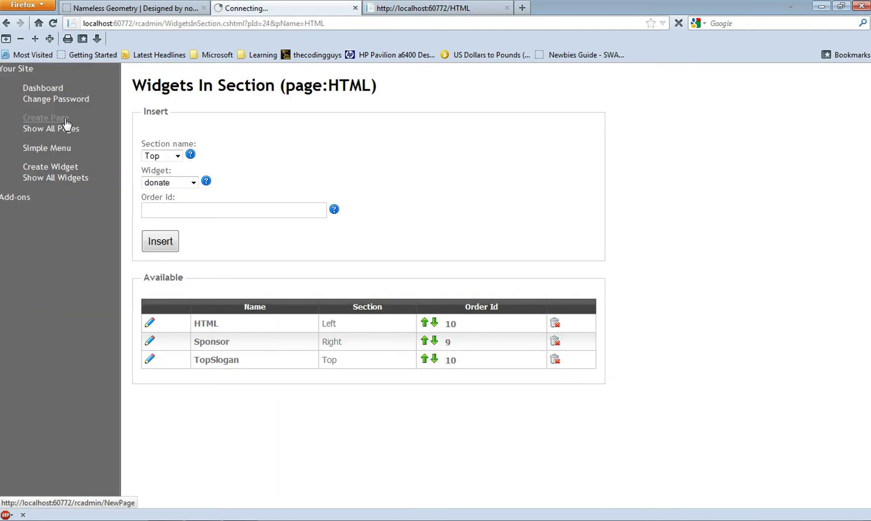
{"action": "left_click", "coordinate": [207, 212]}
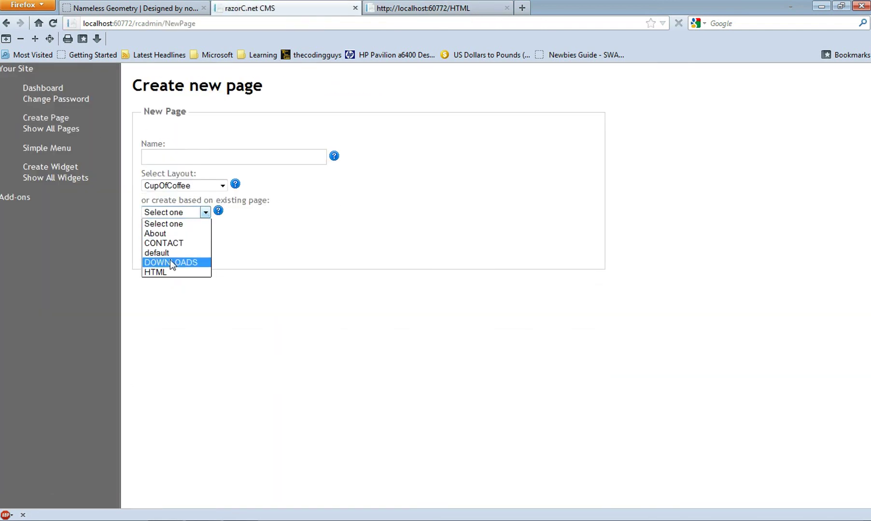
{"action": "left_click", "coordinate": [342, 247]}
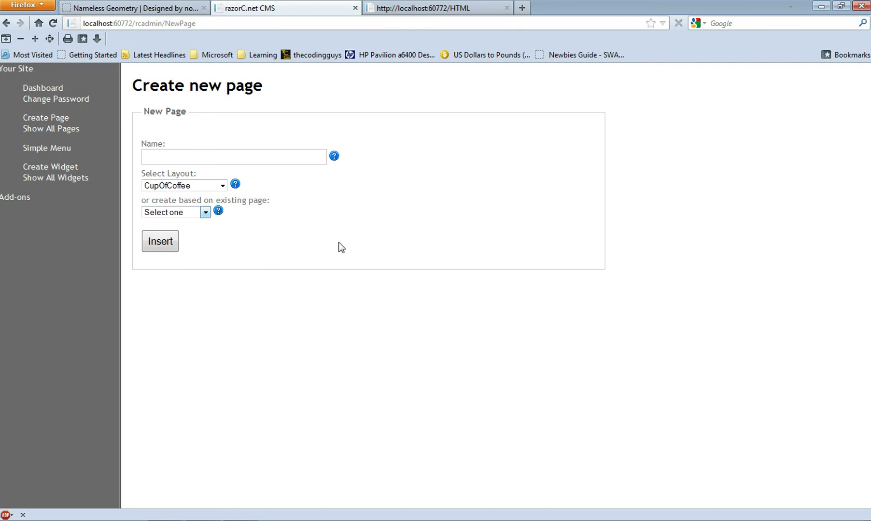